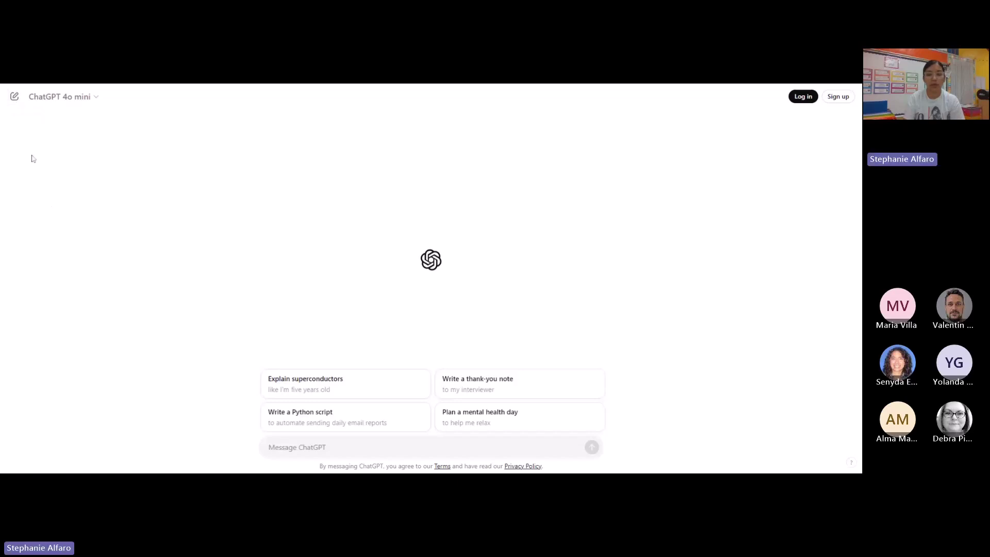
# Click into ChatGPT's message box and start a new chat, bringing up the clear-chat confirmation
pyautogui.click(364, 455)
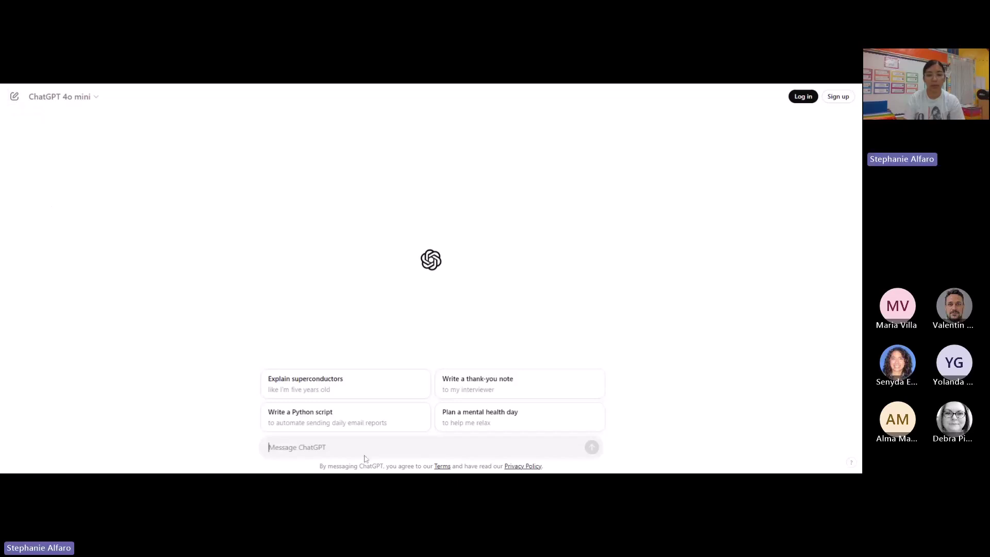
pyautogui.click(15, 97)
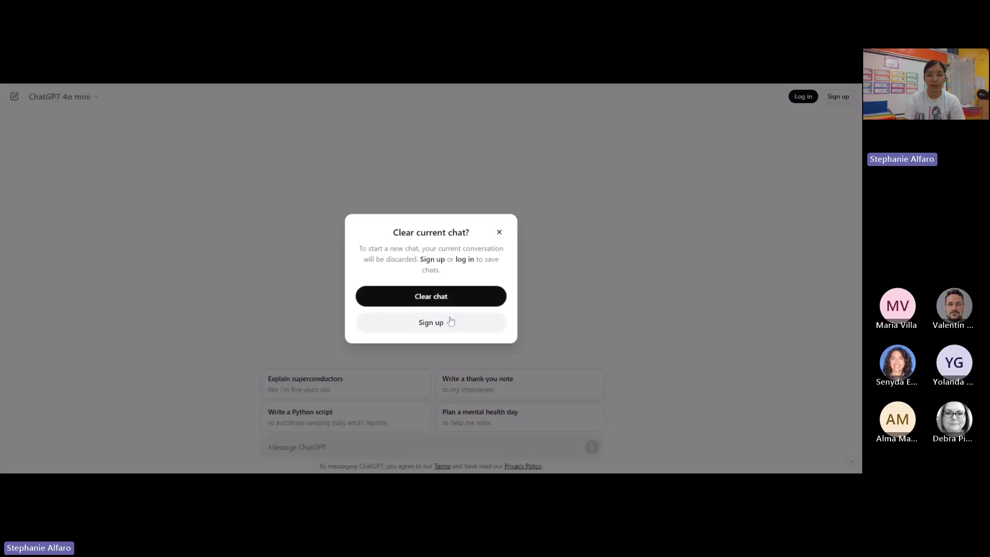
# Cancel the Clear current chat confirmation, keeping the existing chat
pyautogui.click(498, 232)
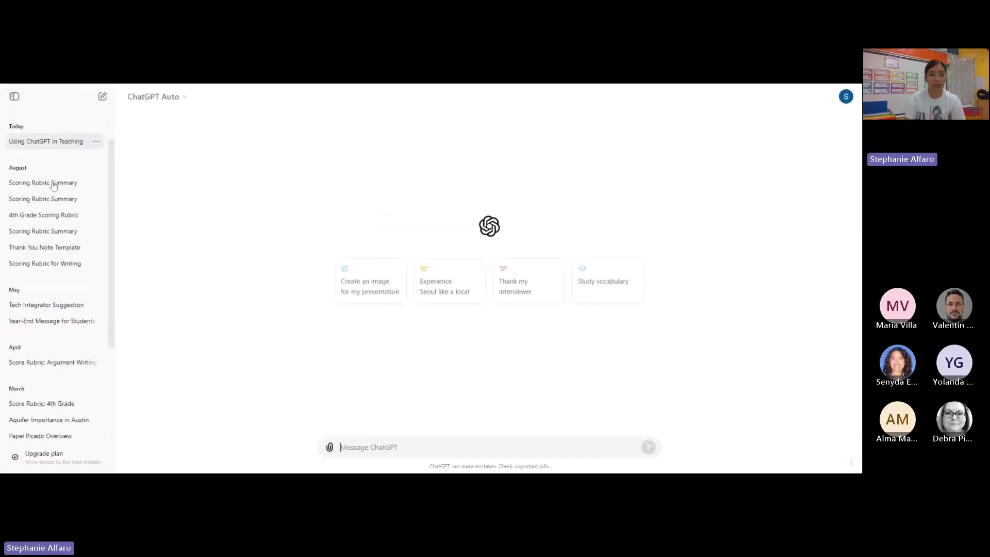
pyautogui.scroll(-3, 53, 185)
pyautogui.scroll(5, 57, 201)
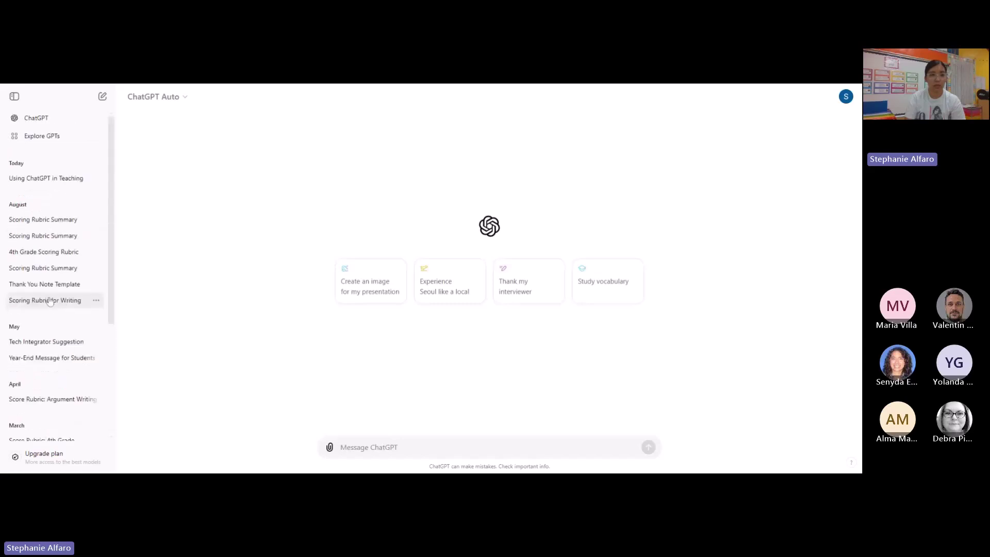
# Open the 'Using ChatGPT in Teaching' conversation and scroll through its answer
pyautogui.click(53, 185)
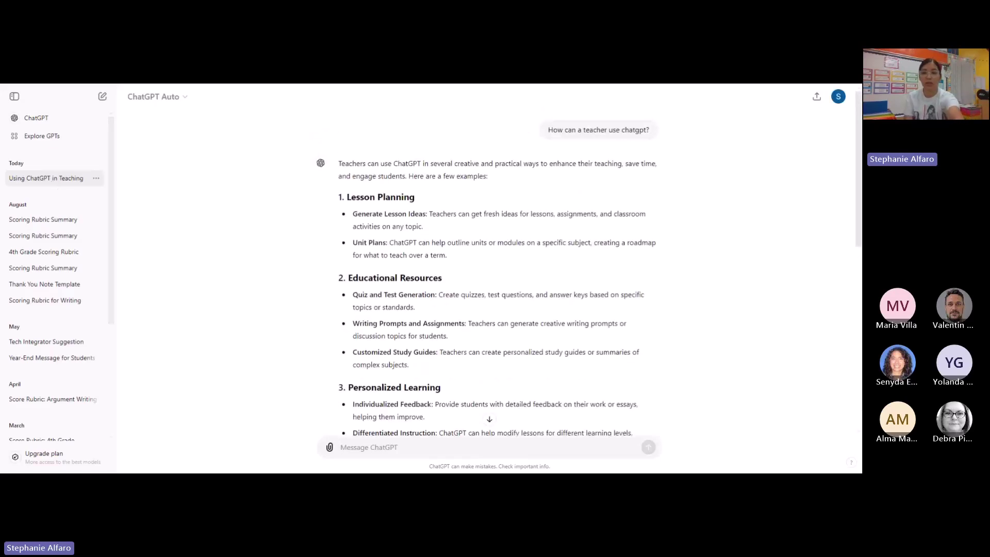
pyautogui.scroll(-11, 489, 279)
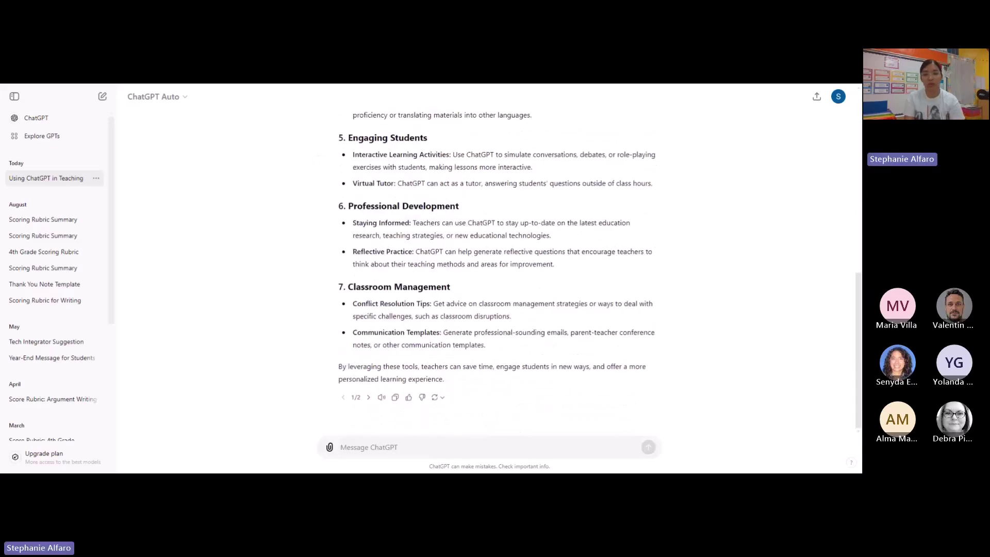
pyautogui.scroll(10, 489, 279)
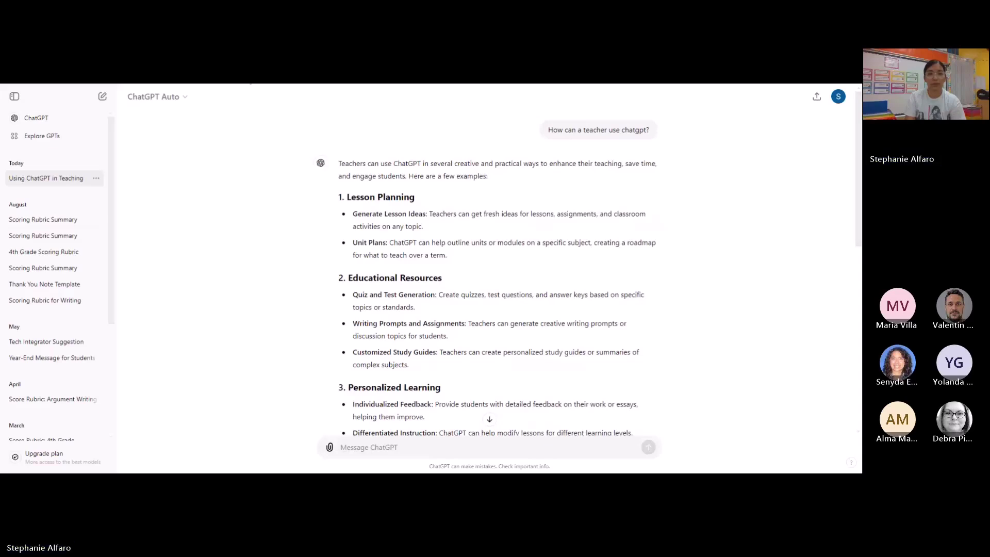
pyautogui.scroll(-3, 57, 216)
pyautogui.scroll(3, 57, 217)
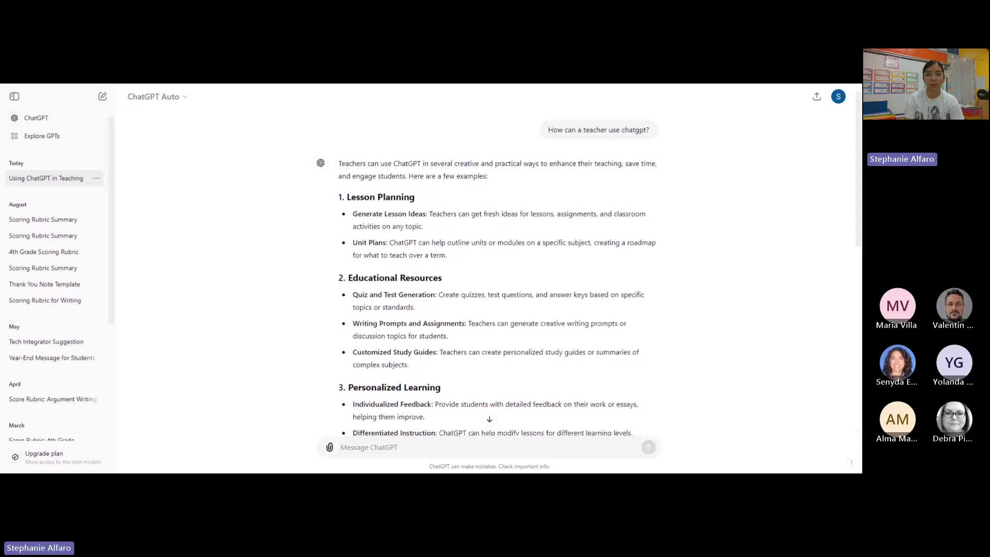
# Switch to MagicSchool, open Raina (Chatbot), and place the cursor in its message box
pyautogui.hotkey('ctrl', 'Tab')
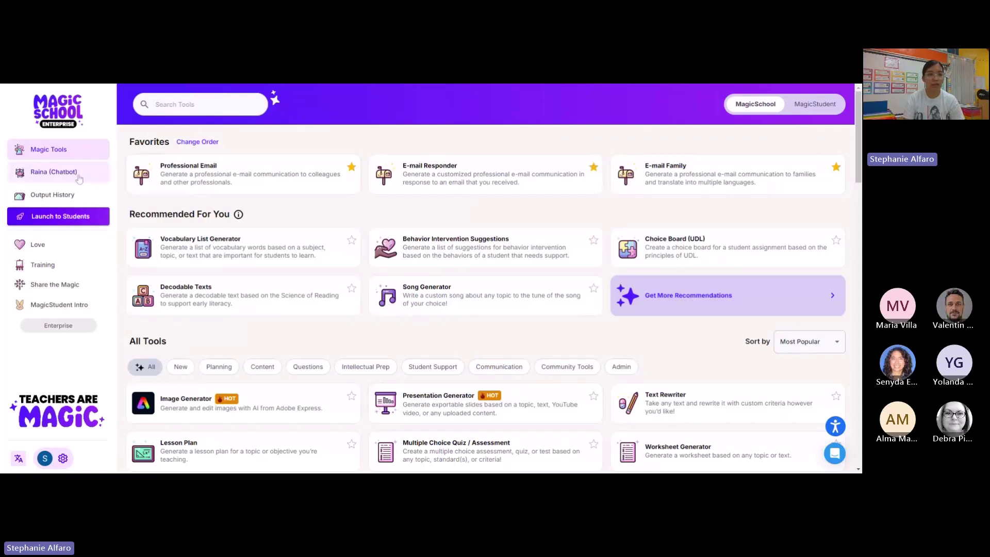
pyautogui.click(35, 175)
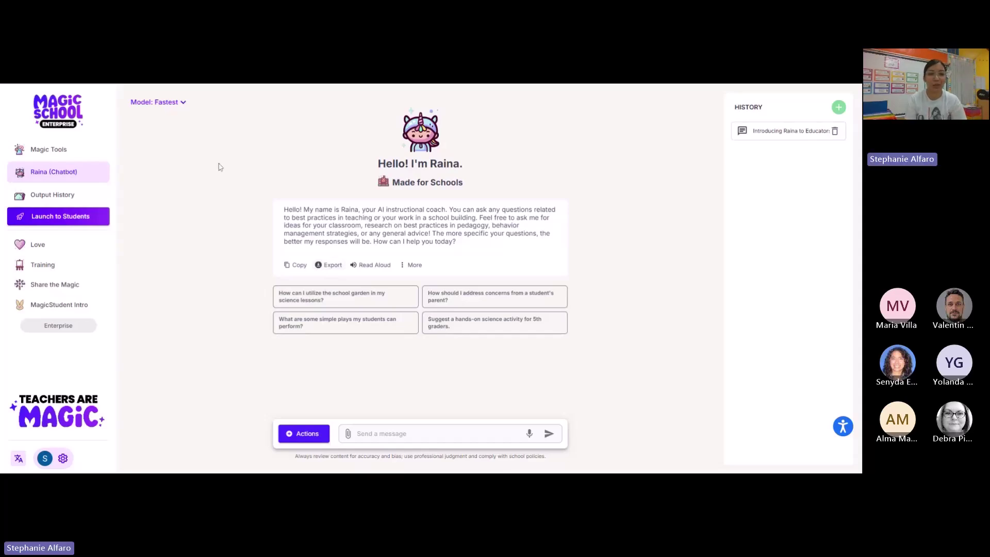
pyautogui.click(408, 429)
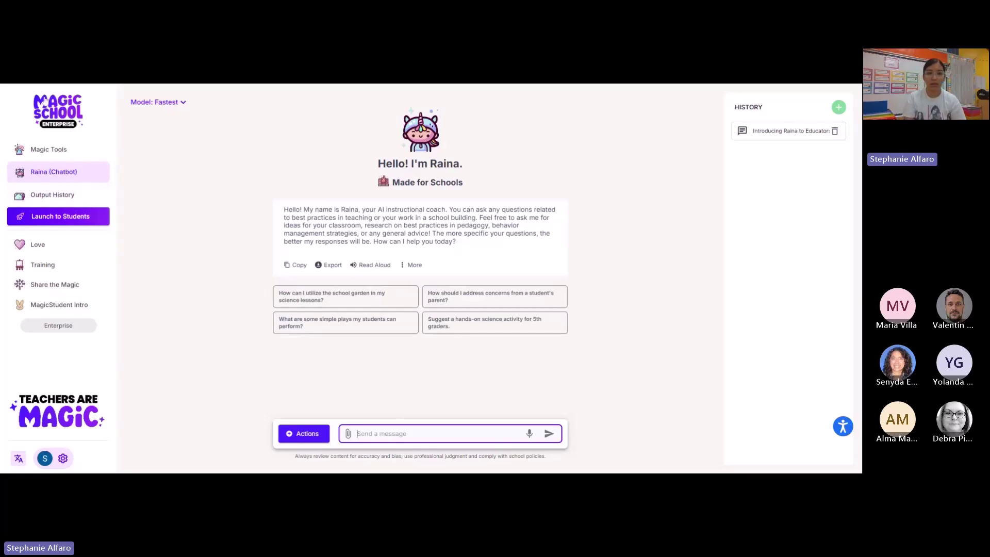
# Return to the Magic Tools catalogue and scroll down the All Tools list and back up
pyautogui.click(58, 110)
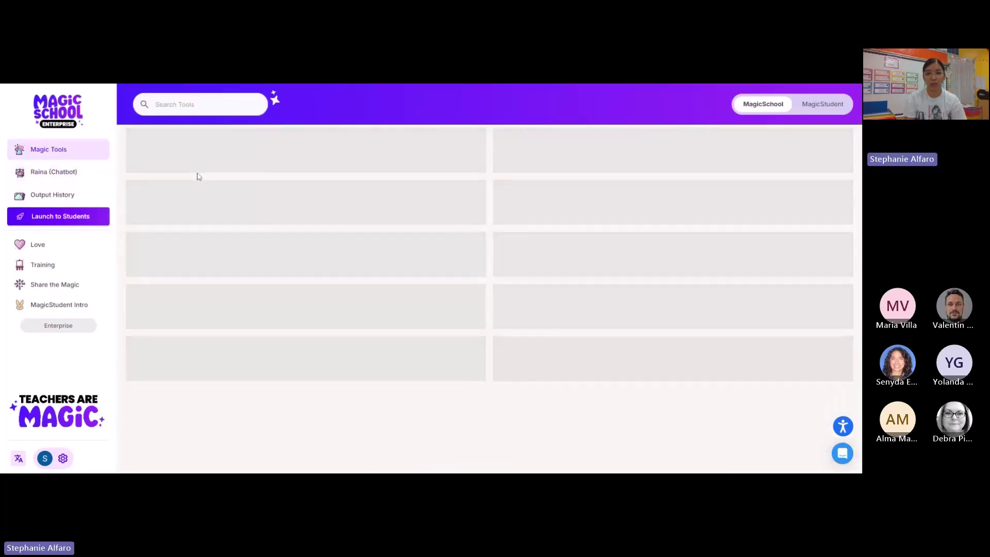
pyautogui.scroll(-1, 364, 217)
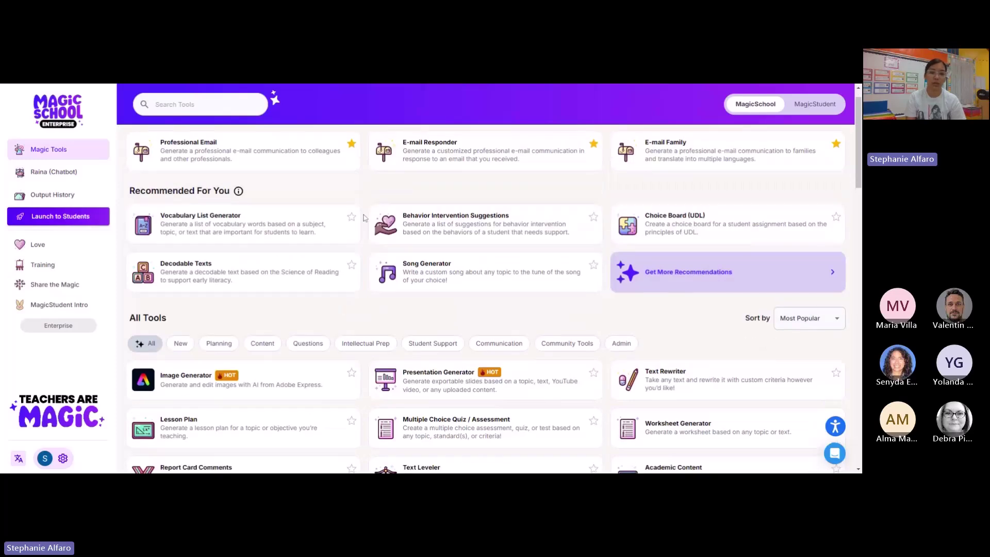
pyautogui.scroll(-15, 364, 217)
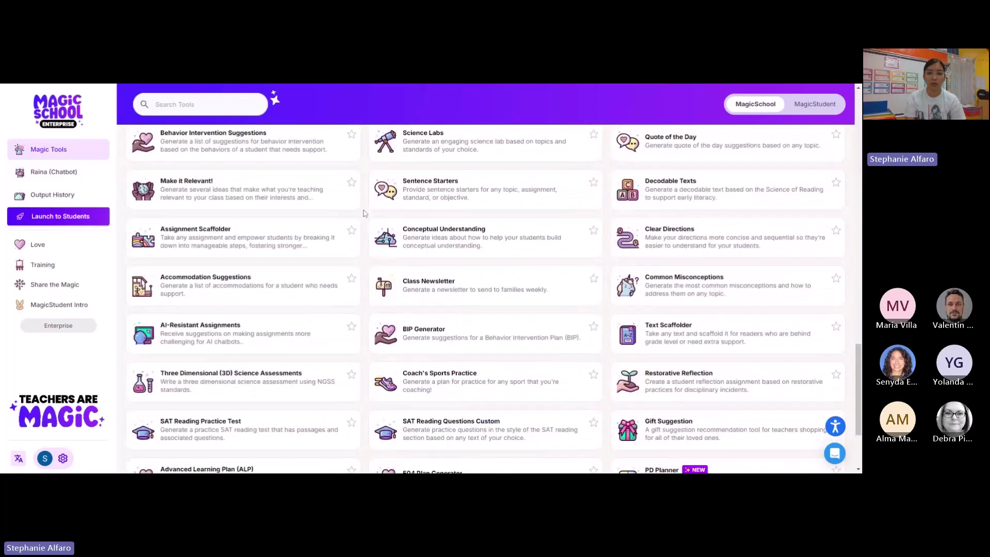
pyautogui.scroll(-3, 363, 213)
pyautogui.scroll(20, 362, 213)
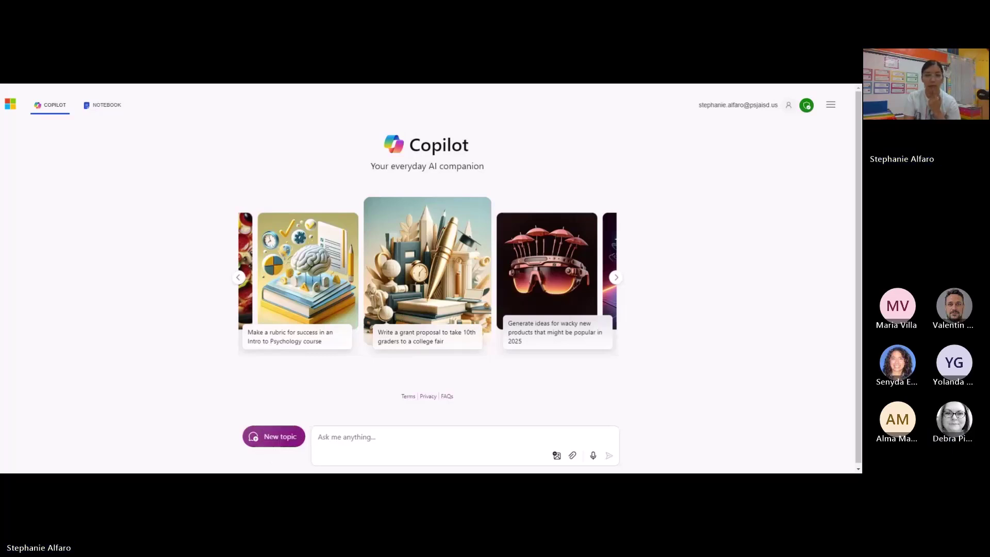
pyautogui.click(393, 366)
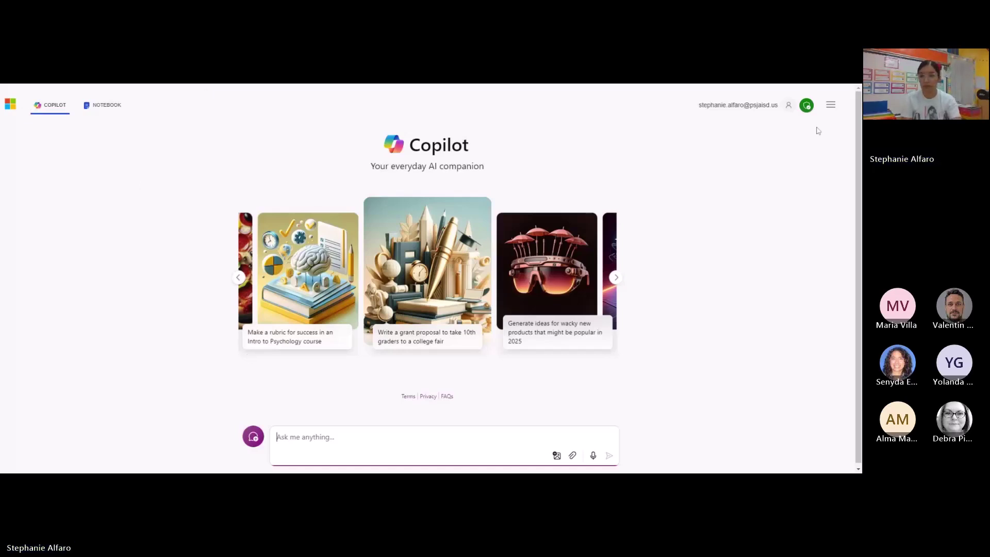
pyautogui.click(830, 106)
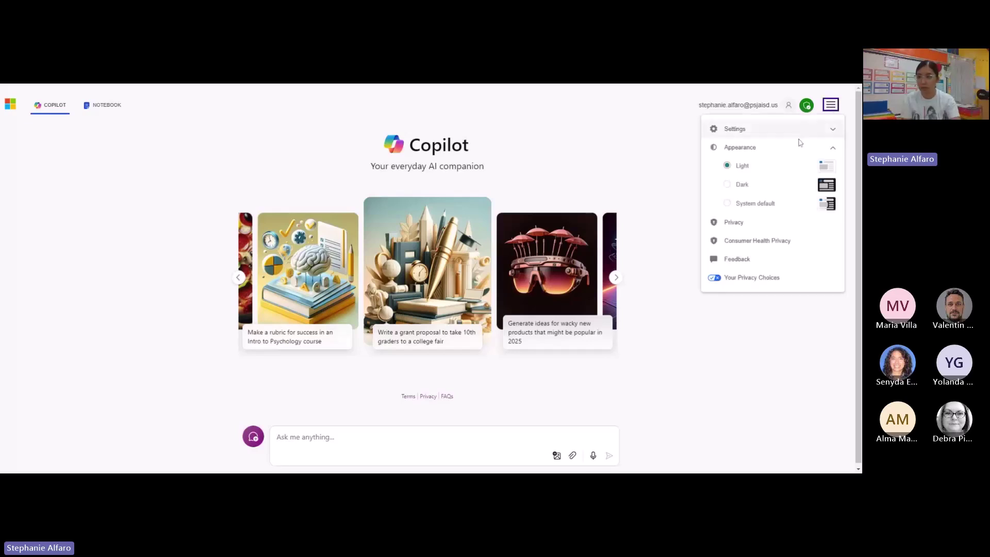
pyautogui.click(96, 110)
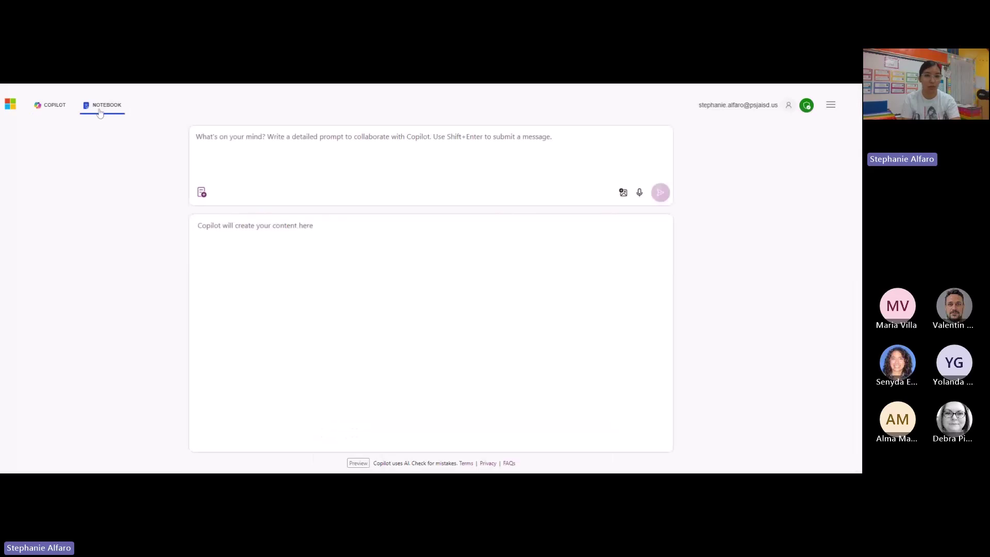
pyautogui.click(11, 105)
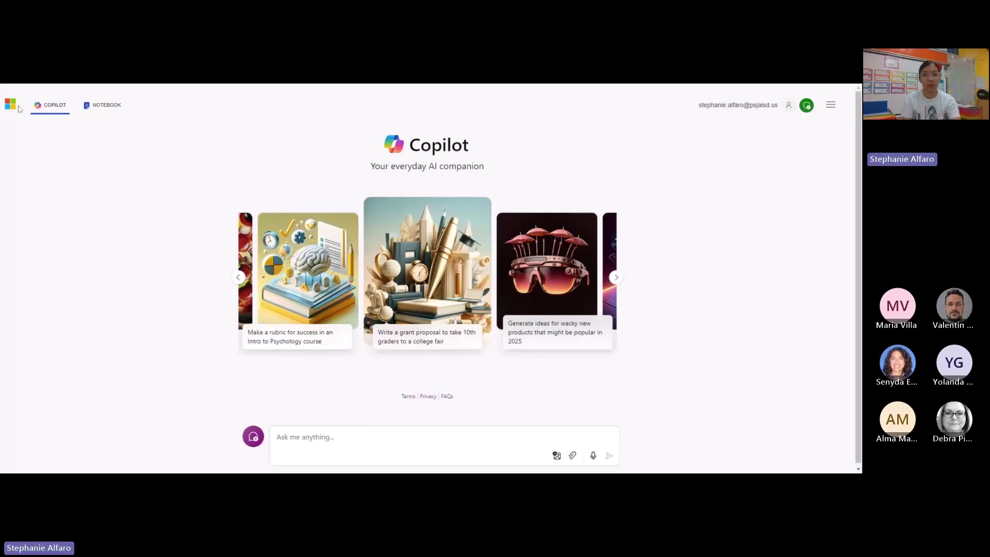
pyautogui.click(299, 438)
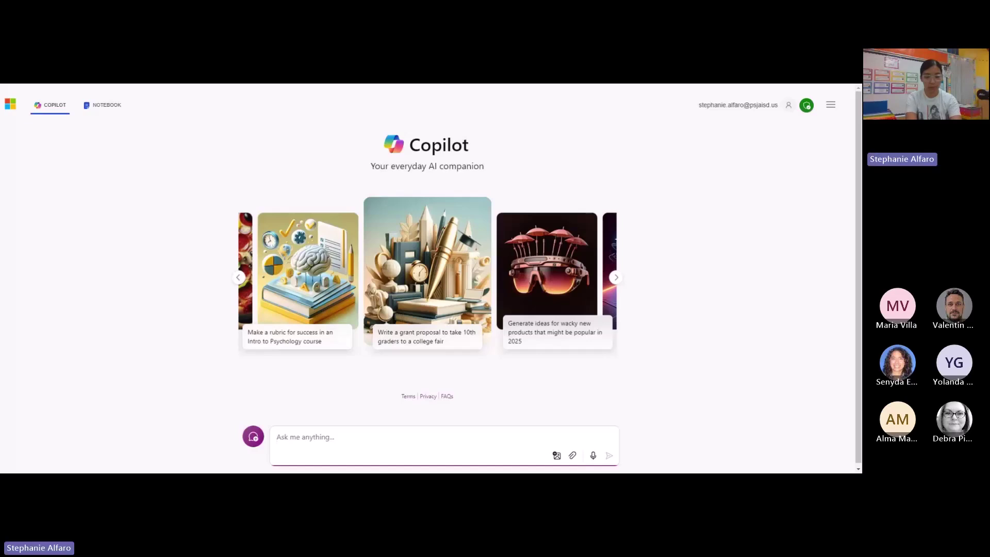
# Type 'Create 5 questions for my 4th grade students using this tek' into Copilot's prompt box, unsent
pyautogui.write('Create 5 questions')
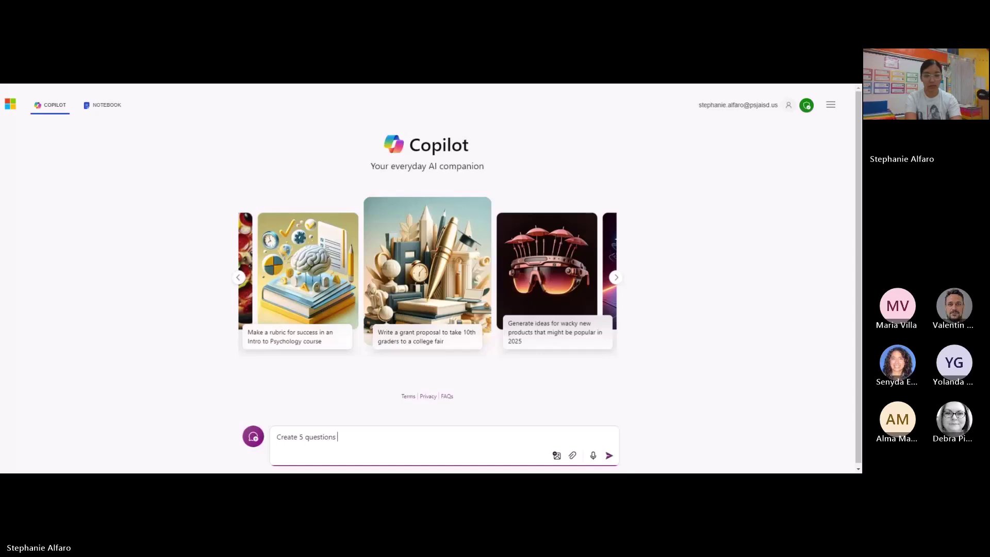
pyautogui.write(' f')
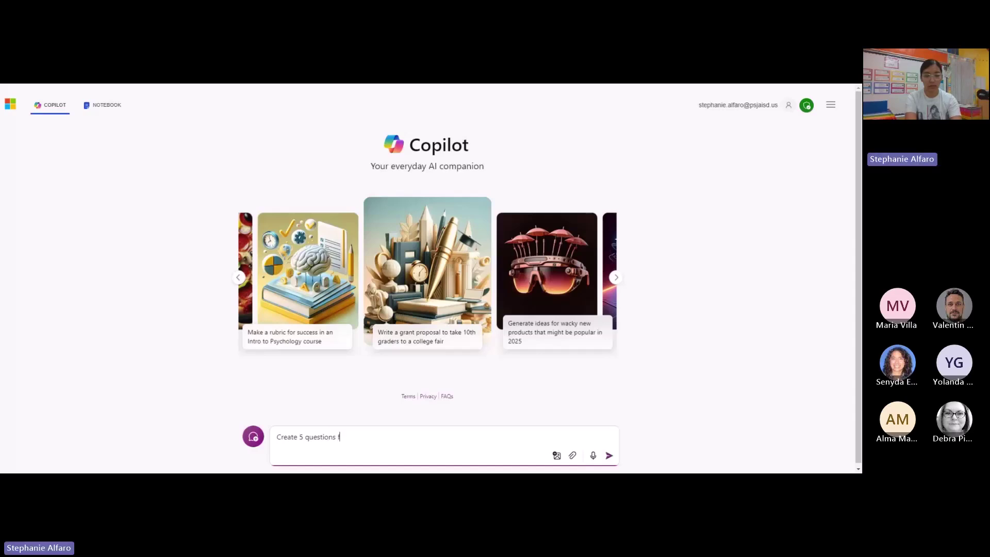
pyautogui.write('or my 4th grade students')
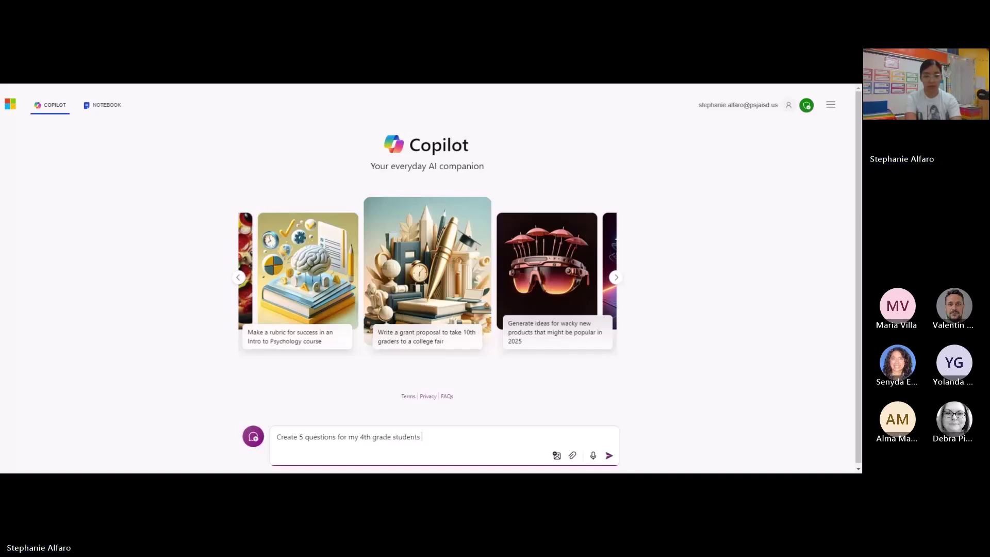
pyautogui.write(' using this')
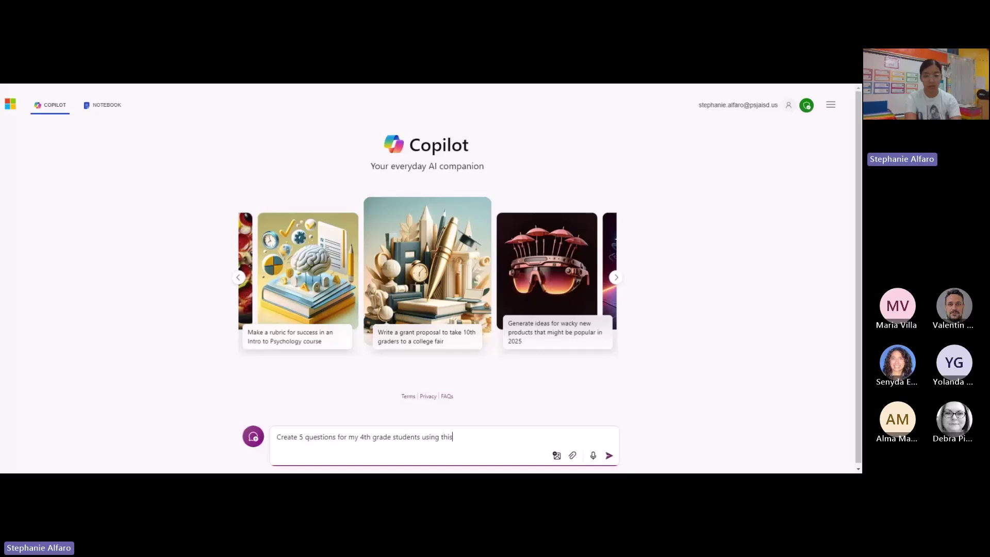
pyautogui.write(' tek')
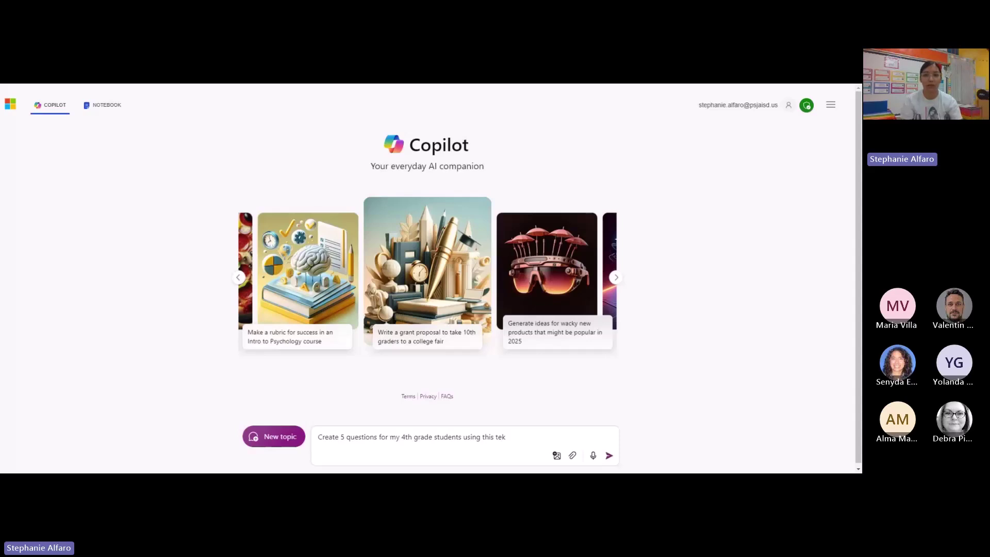
# Add '4.1b' and the pasted problem-solving model text to the prompt, then send it
pyautogui.click(412, 451)
pyautogui.click(507, 437)
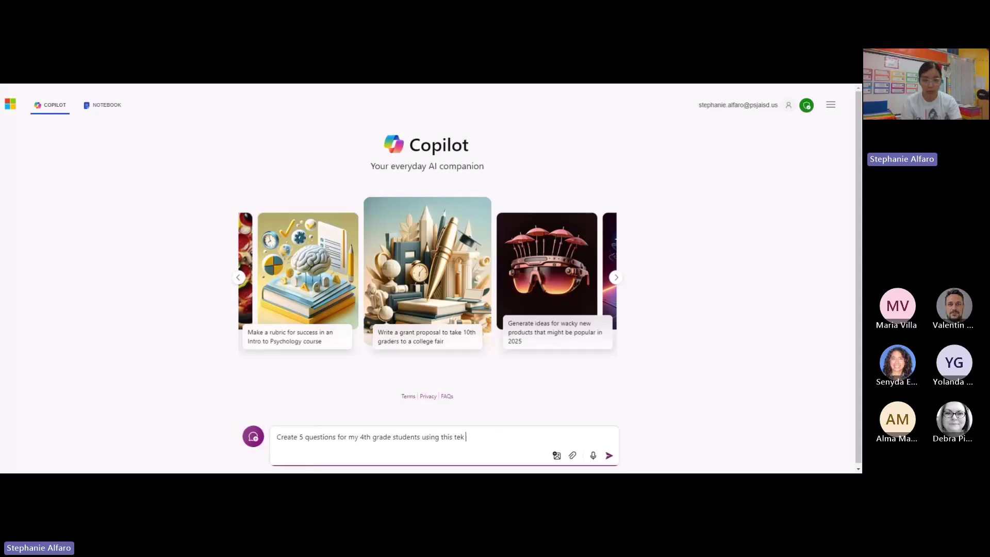
pyautogui.write('4.1b')
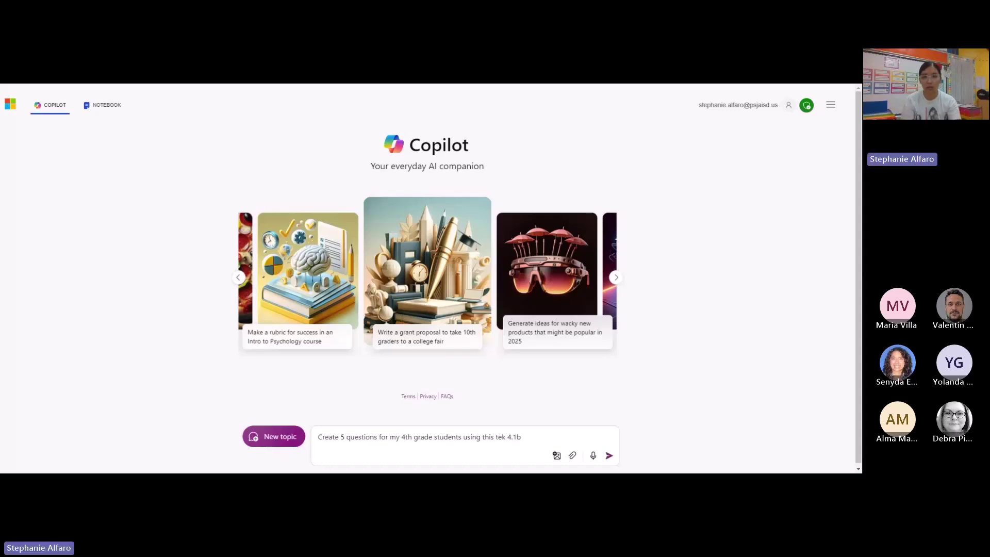
pyautogui.click(477, 443)
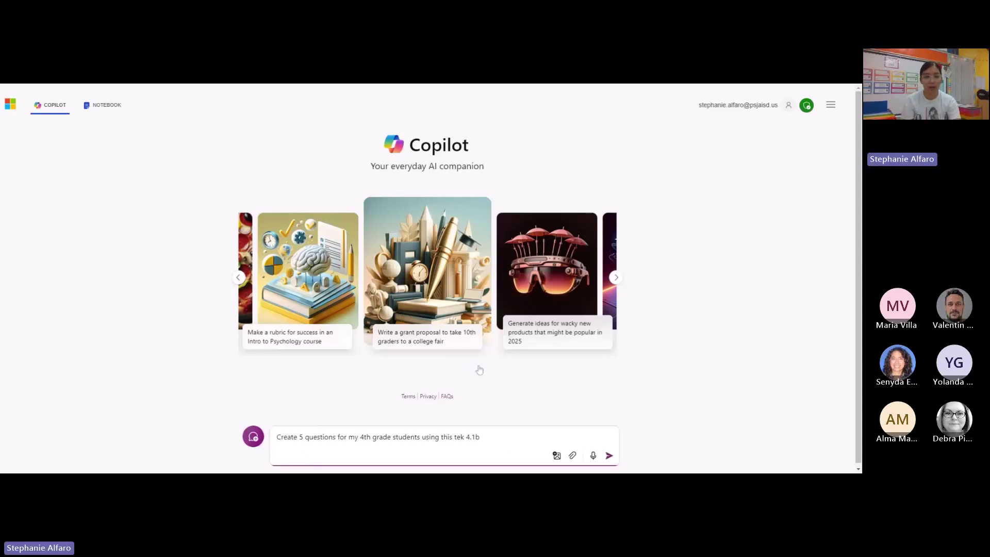
pyautogui.write('use a problem-solving model that incorporates analyzing given information, formulating a plan or strategy, determining a solution, justifying the solution, and evaluating the problem-solving process and the reasonableness of the solution')
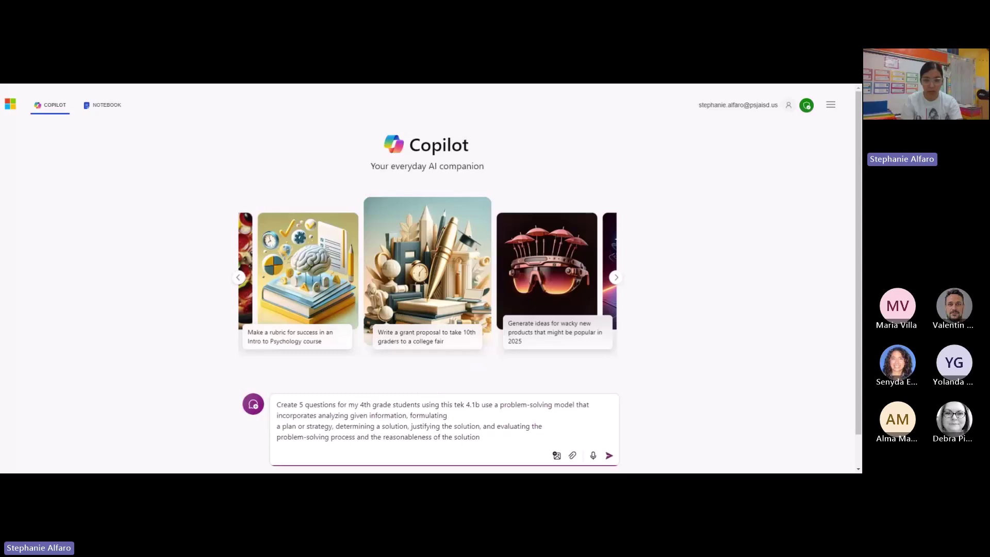
pyautogui.click(608, 455)
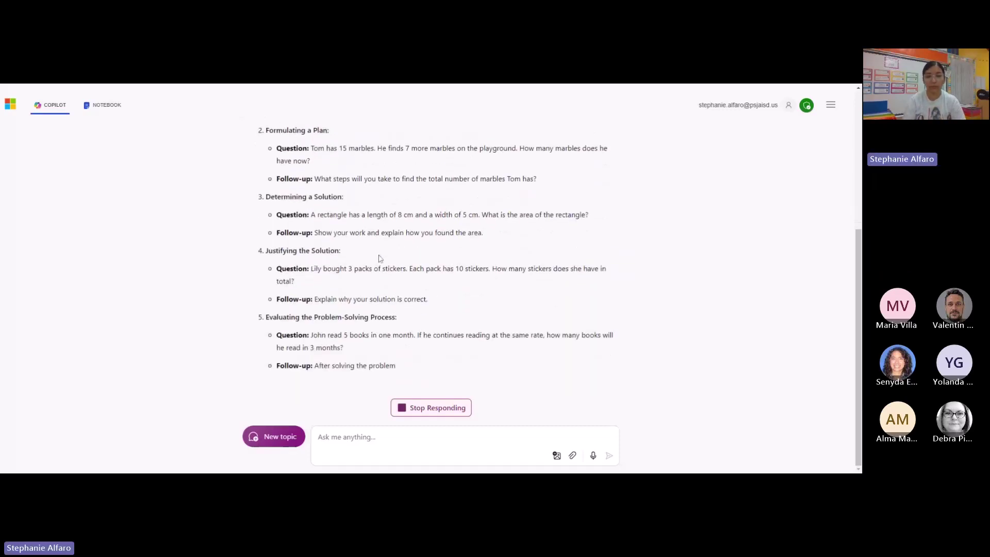
# Scroll through Copilot's completed five TEK 4.1b questions with their follow-ups
pyautogui.scroll(3, 380, 260)
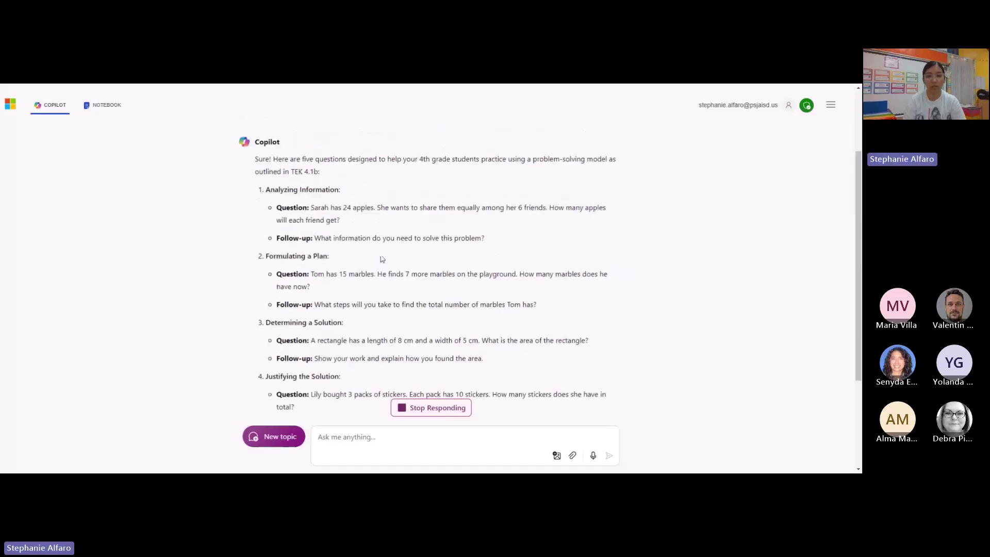
pyautogui.scroll(-2, 335, 230)
pyautogui.scroll(-3, 339, 238)
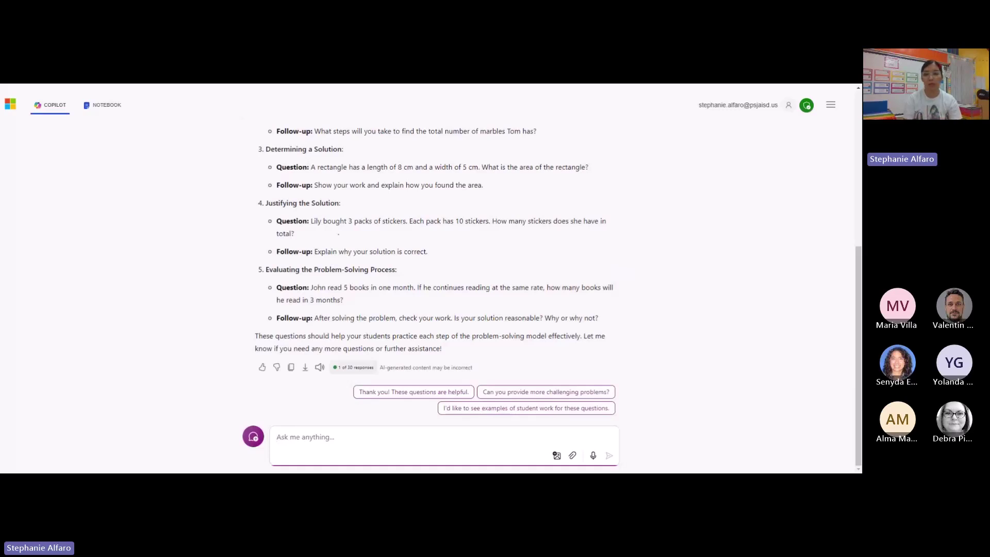
pyautogui.scroll(4, 345, 252)
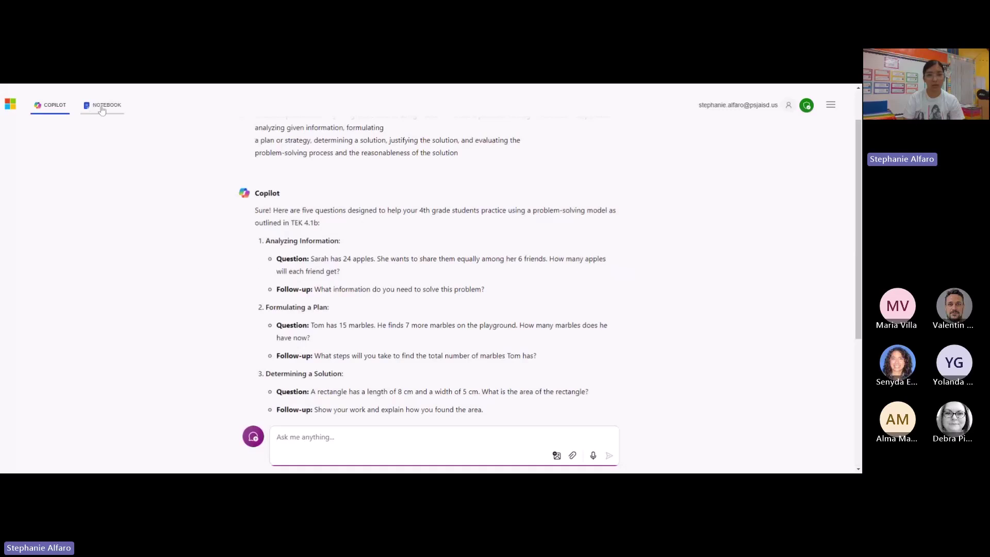
pyautogui.scroll(-3, 521, 267)
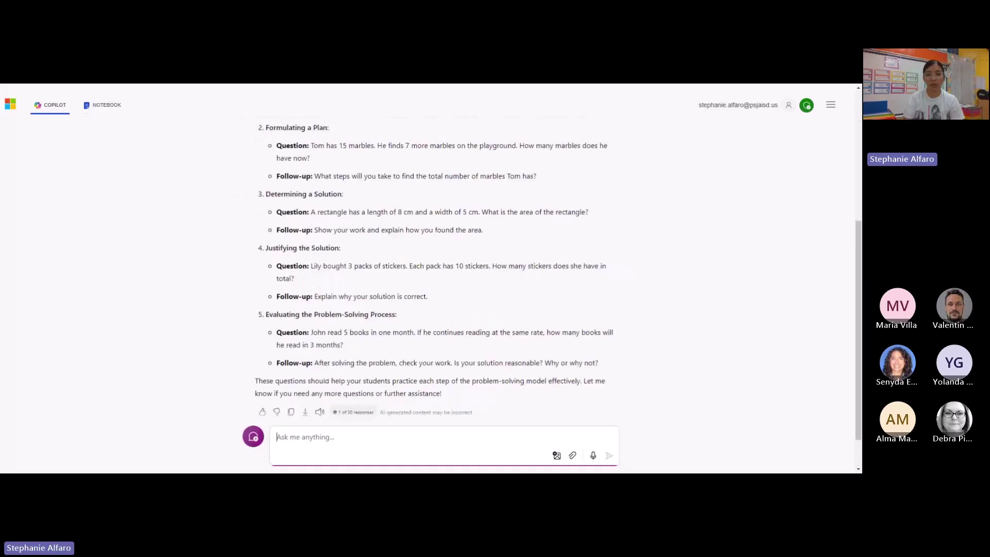
pyautogui.scroll(1, 352, 273)
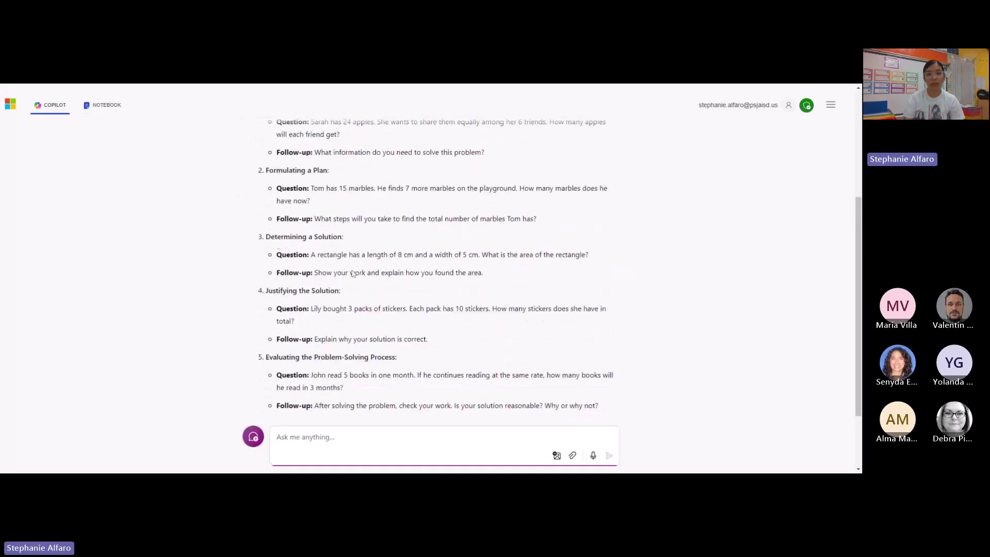
pyautogui.scroll(1, 353, 273)
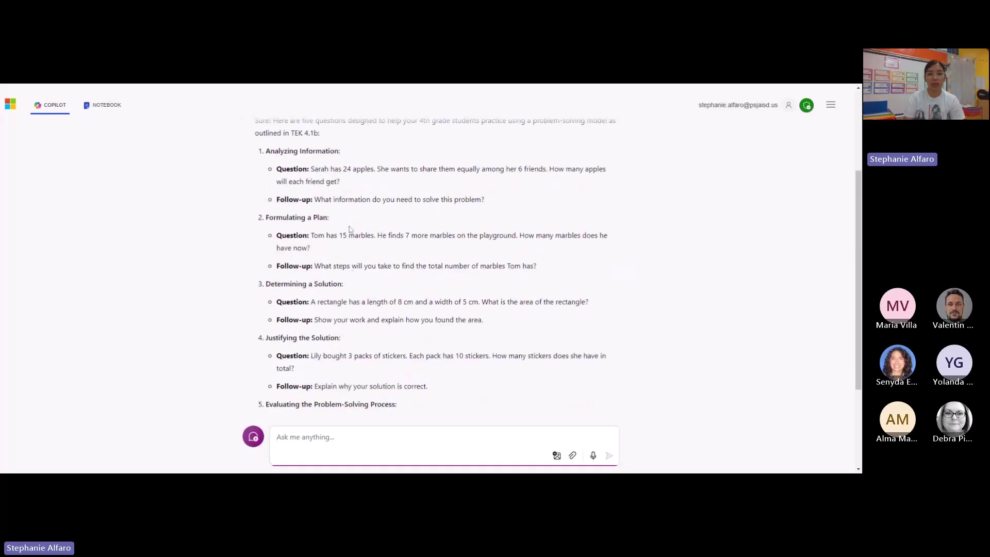
pyautogui.scroll(3, 348, 227)
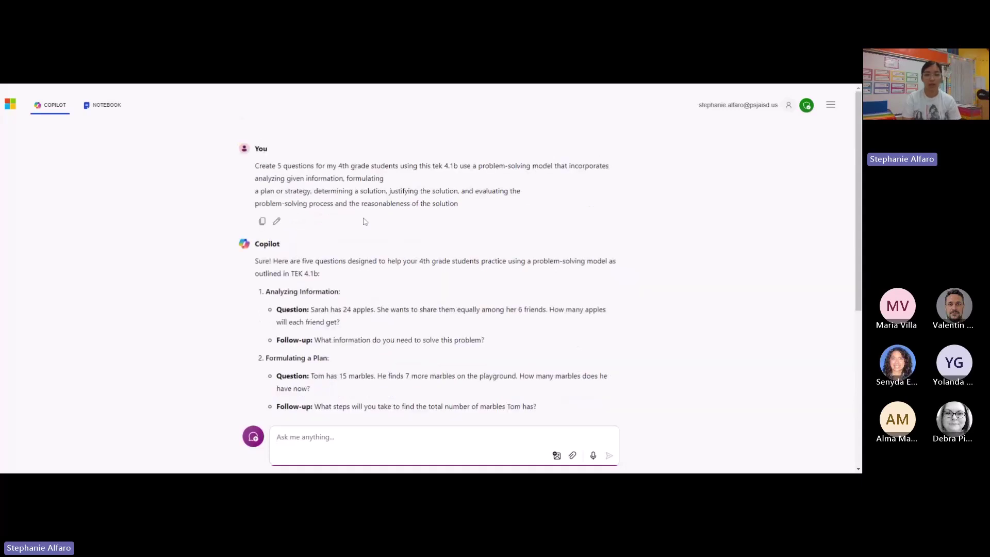
pyautogui.scroll(-2, 349, 280)
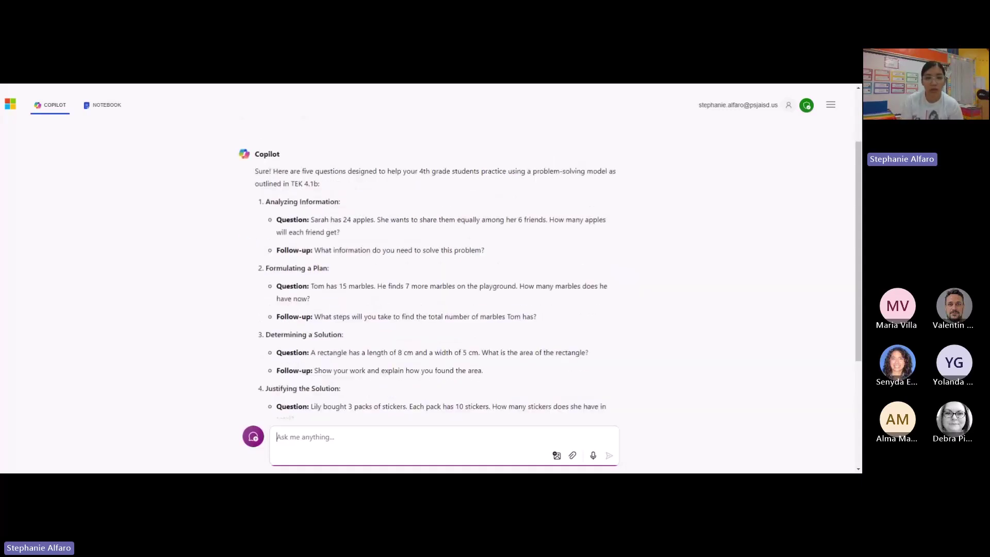
pyautogui.scroll(-2, 436, 268)
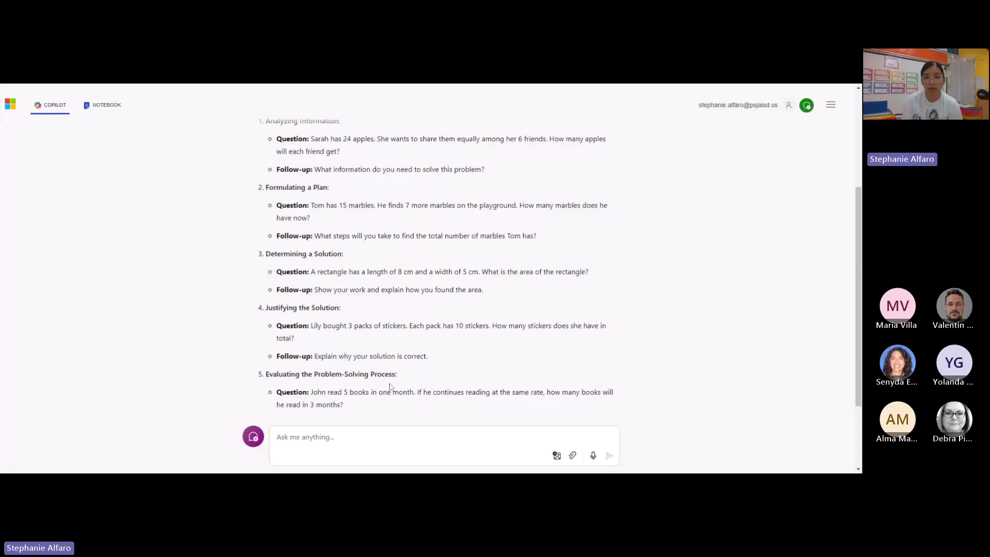
pyautogui.scroll(4, 409, 327)
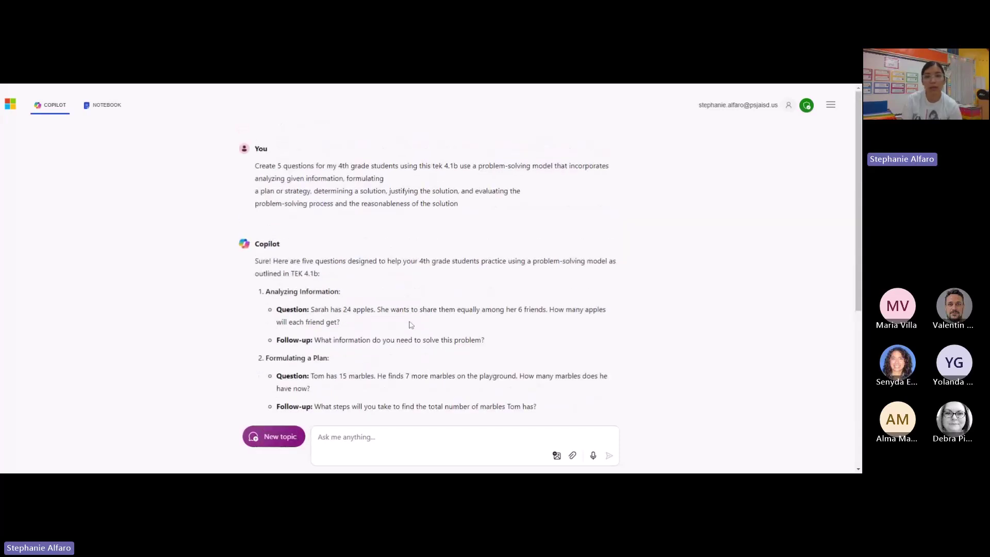
pyautogui.moveTo(404, 187)
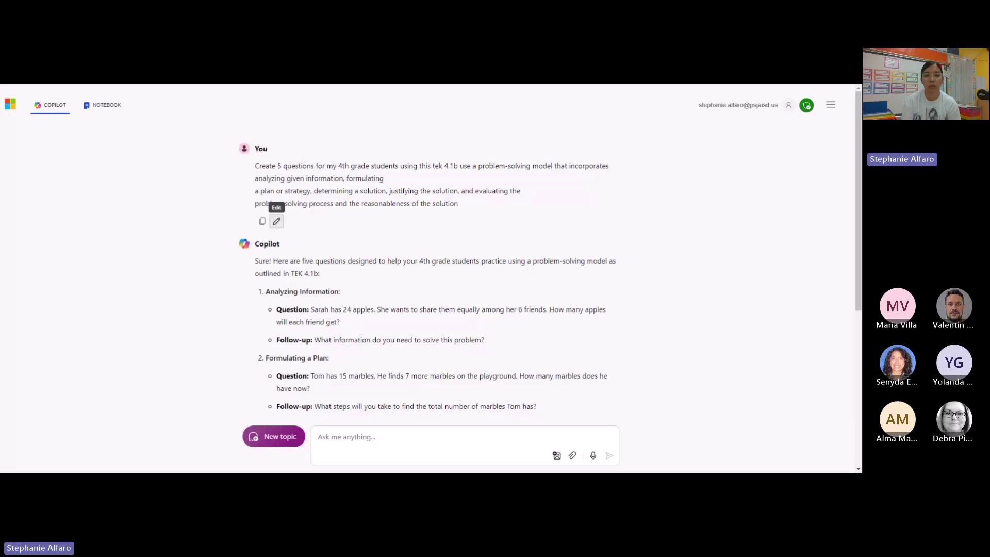
pyautogui.click(277, 222)
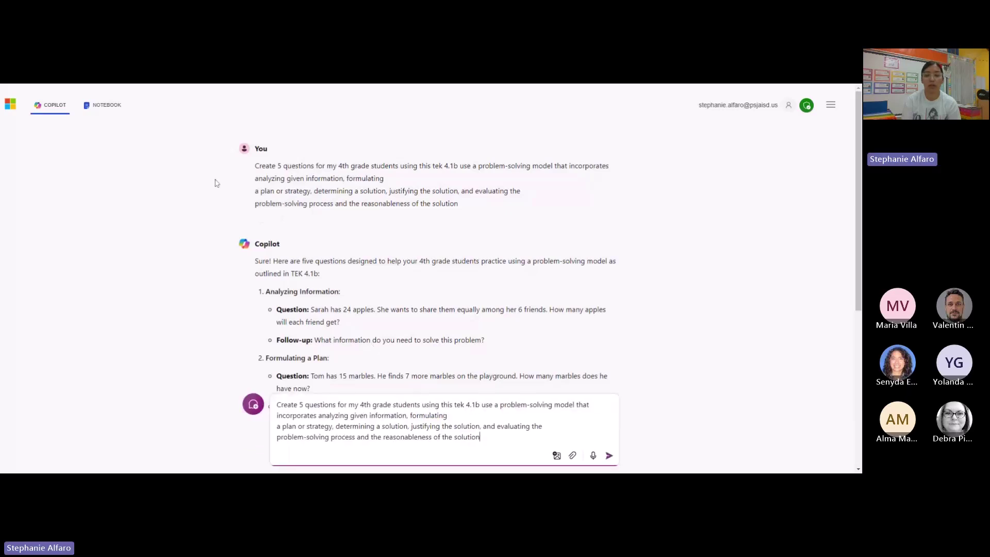
pyautogui.scroll(-5, 217, 181)
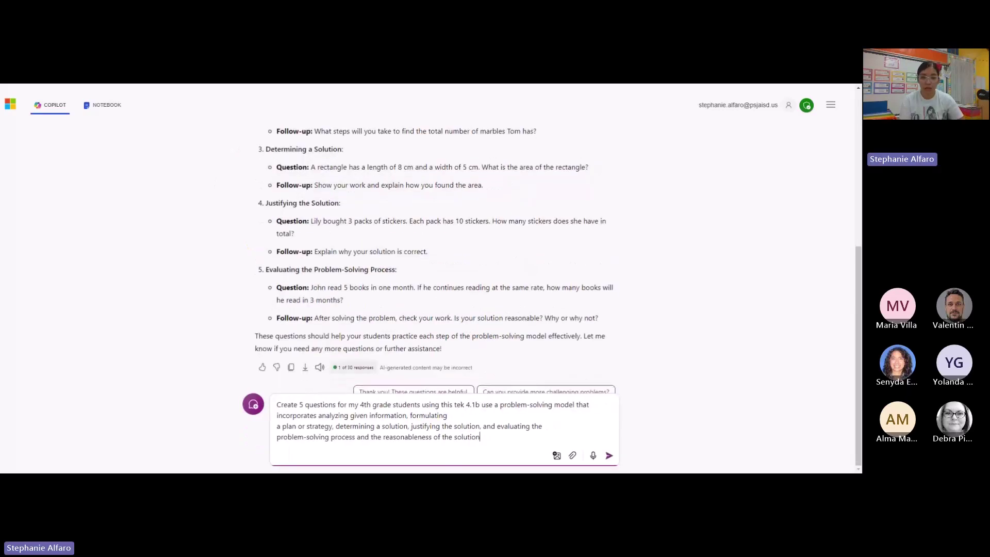
pyautogui.moveTo(634, 464); pyautogui.dragTo(200, 375)
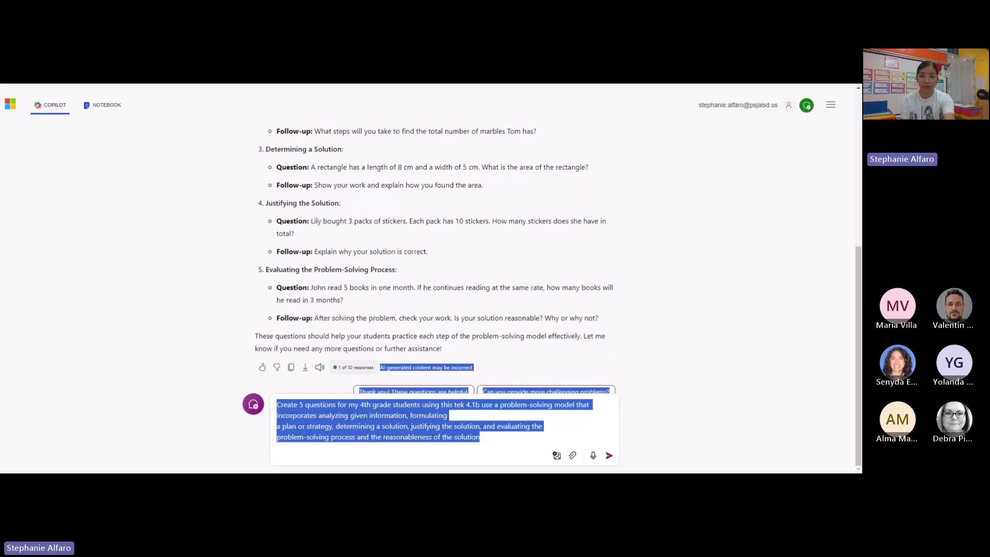
pyautogui.click(200, 375)
pyautogui.click(480, 436)
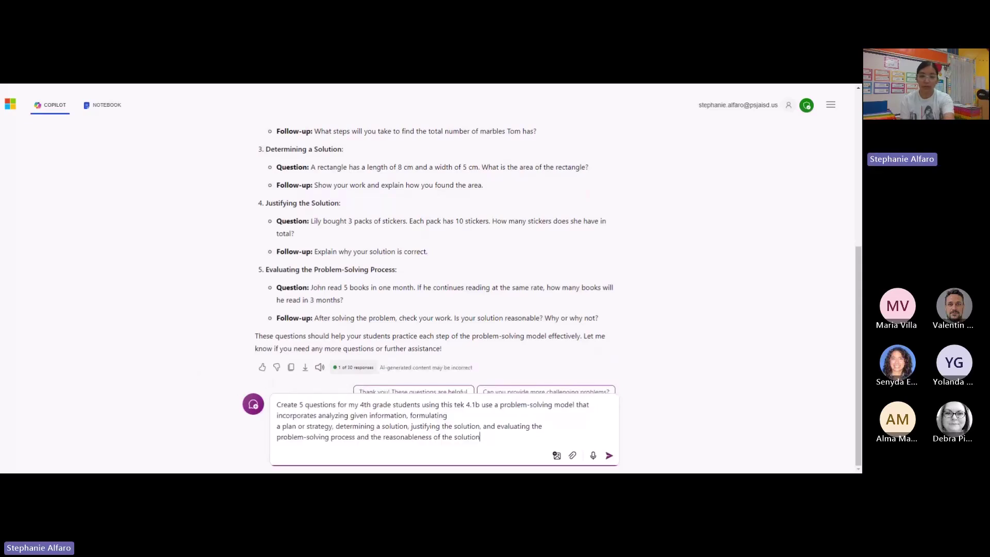
pyautogui.tripleClick(364, 415)
pyautogui.press('BackSpace')
pyautogui.moveTo(479, 437); pyautogui.dragTo(276, 426)
pyautogui.press('BackSpace')
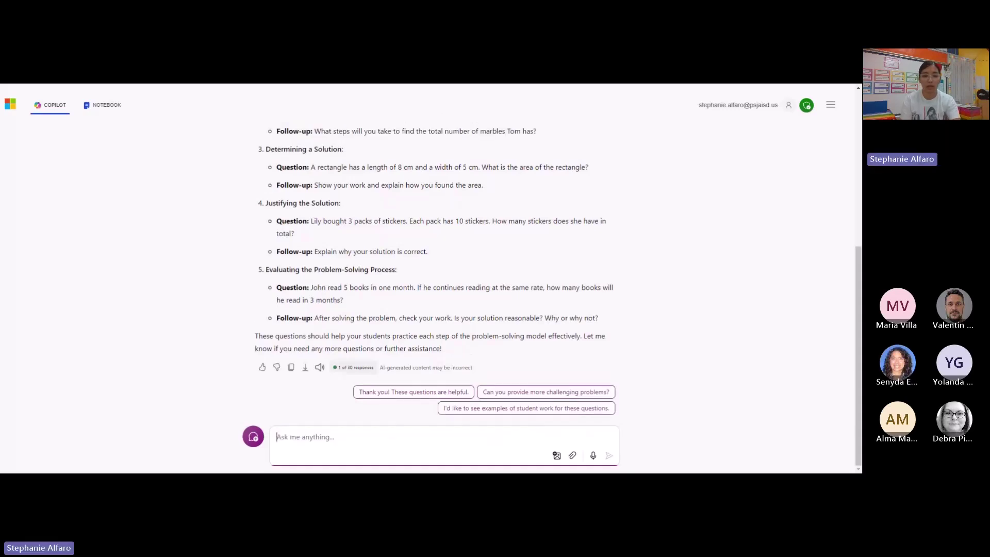
# Ask Copilot to make those same questions with a 6-digit number
pyautogui.write('Can')
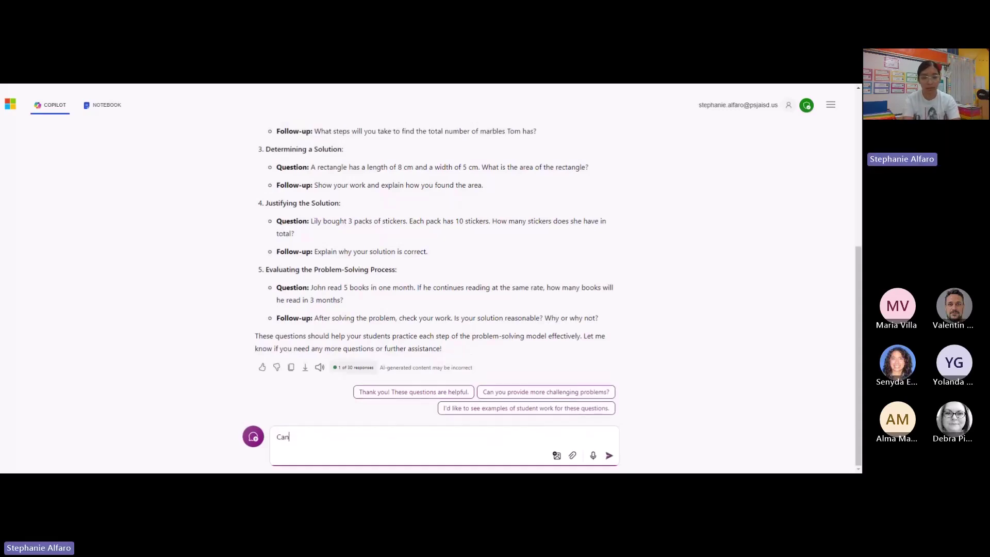
pyautogui.write(' you ')
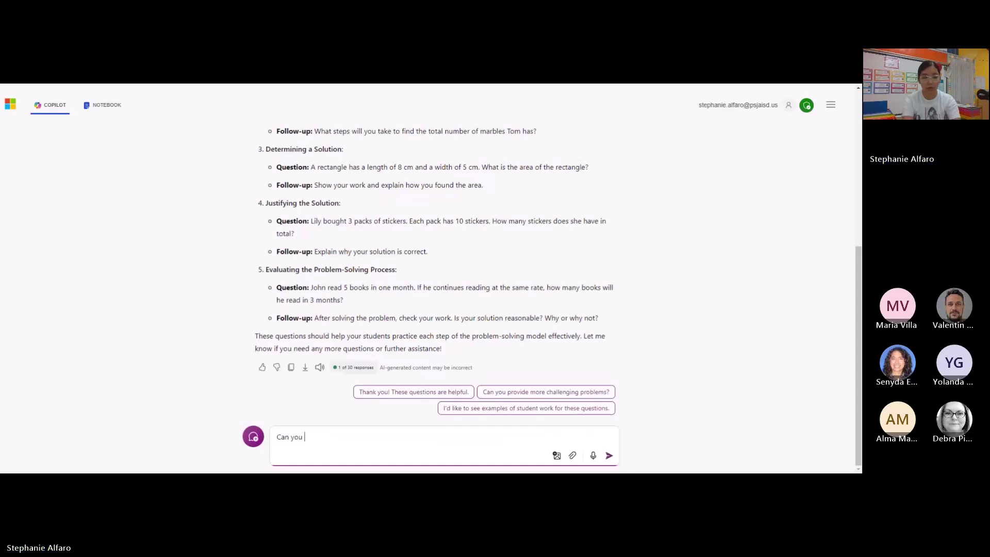
pyautogui.write('make th')
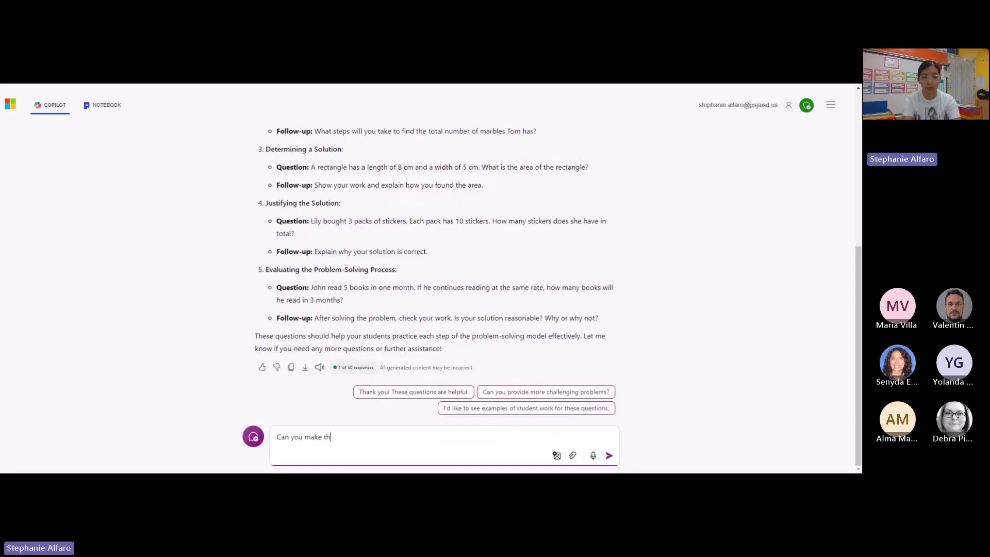
pyautogui.write('ose same questions but wi')
pyautogui.press('BackSpace')
pyautogui.press('BackSpace')
pyautogui.press('BackSpace')
pyautogui.press('BackSpace')
pyautogui.press('BackSpace')
pyautogui.press('BackSpace')
pyautogui.write('with a 6')
pyautogui.write('igit number?')
pyautogui.press('Return')
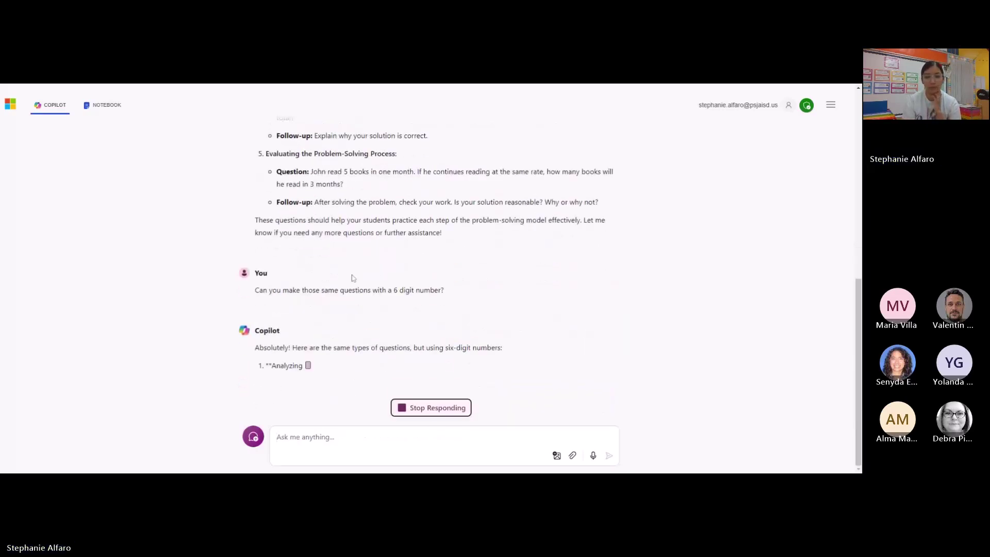
# Scroll through the streaming reply of six-digit questions like 240,000 apples
pyautogui.scroll(5, 435, 268)
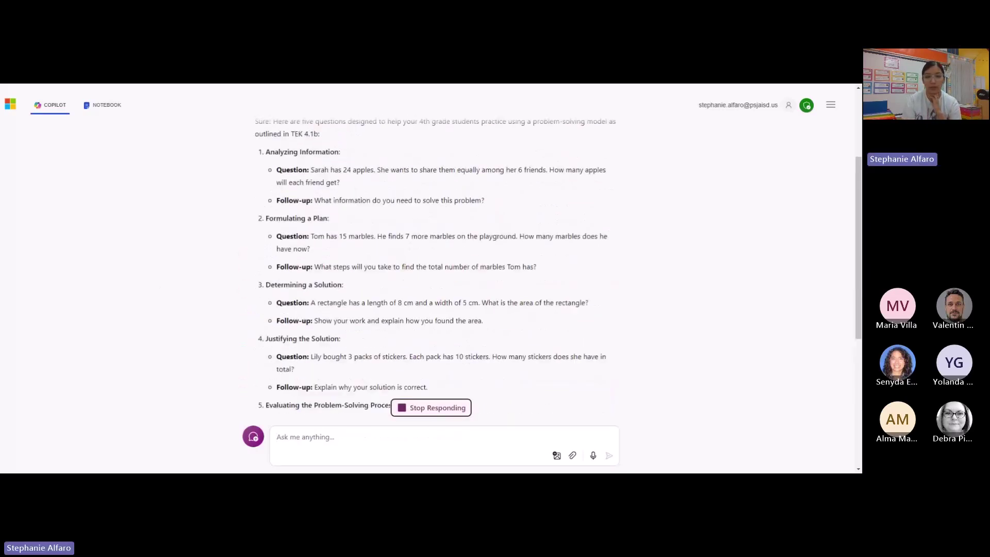
pyautogui.scroll(1, 436, 268)
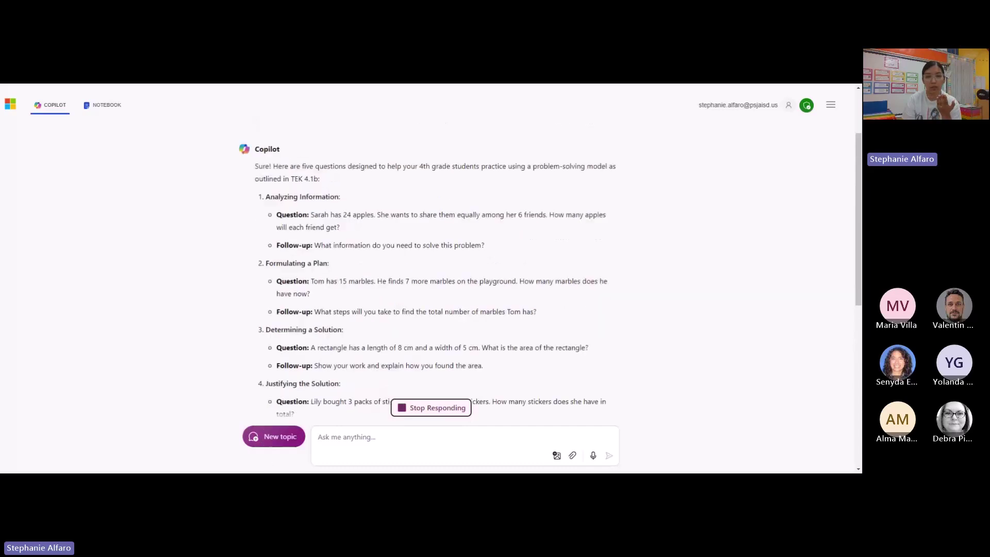
pyautogui.scroll(-2, 468, 151)
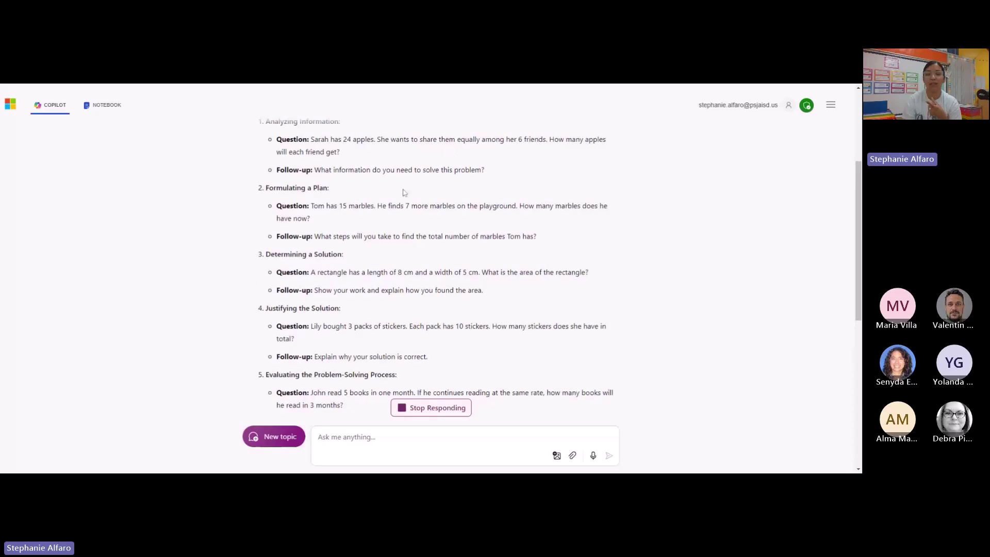
pyautogui.scroll(2, 405, 192)
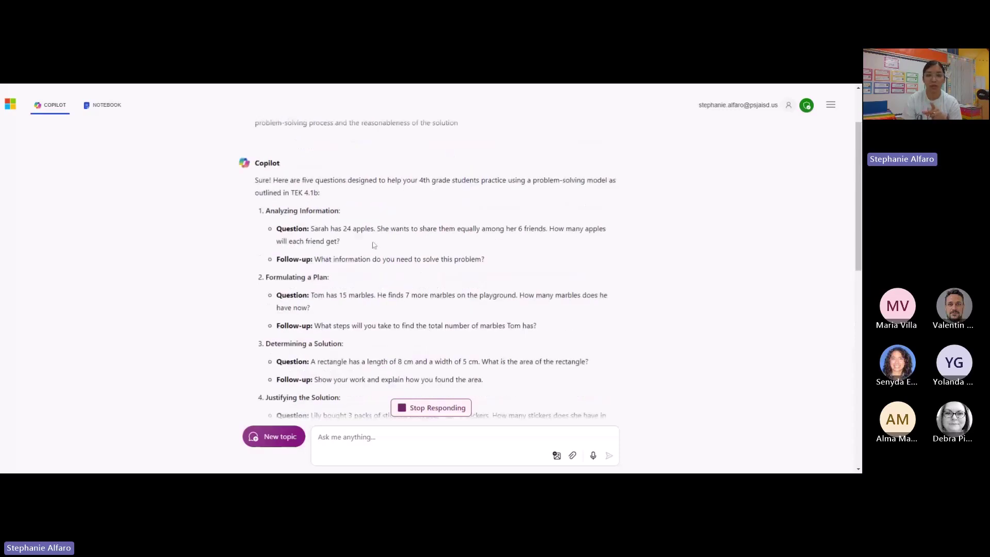
pyautogui.scroll(-7, 375, 245)
pyautogui.scroll(-6, 374, 246)
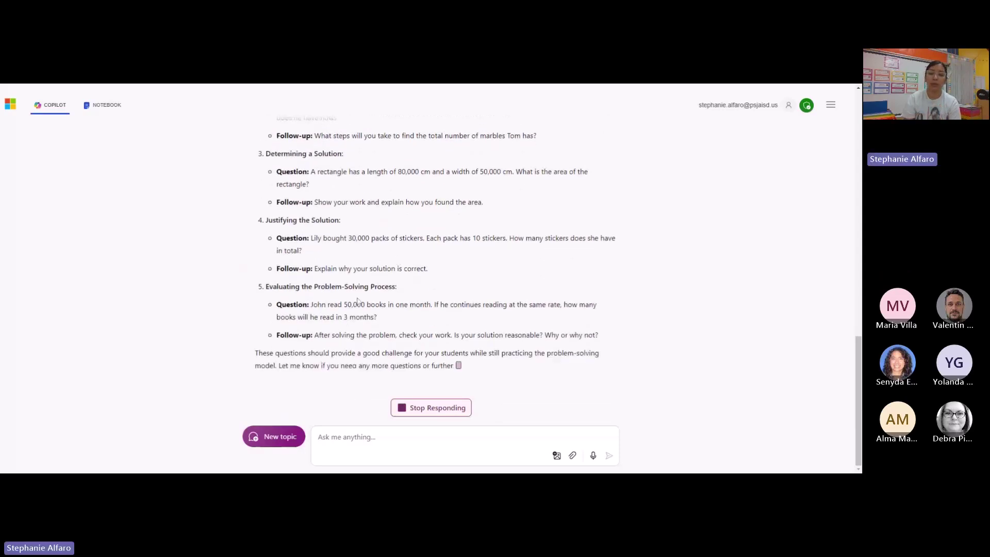
# Scroll through the chat comparing the six-digit questions with the original set
pyautogui.scroll(3, 358, 301)
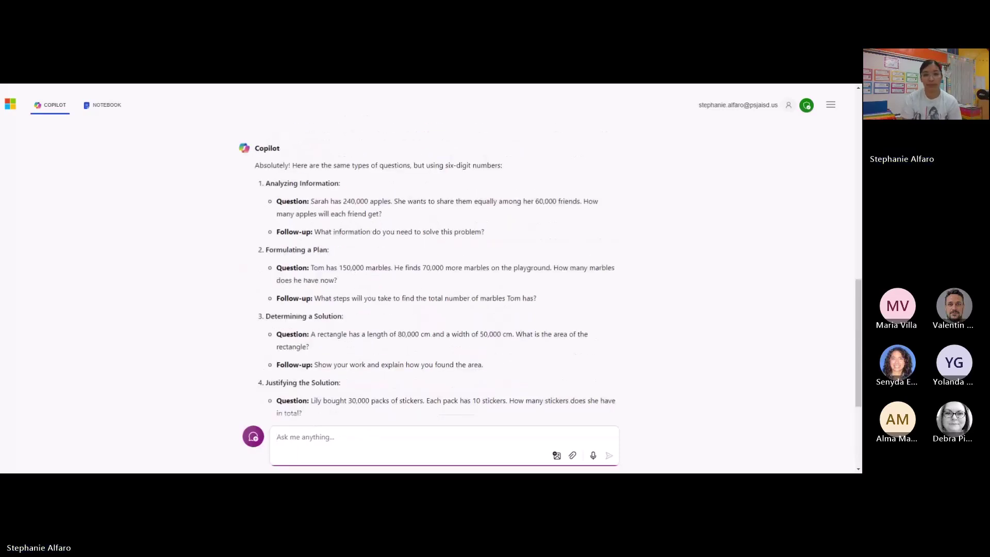
pyautogui.scroll(-2, 438, 278)
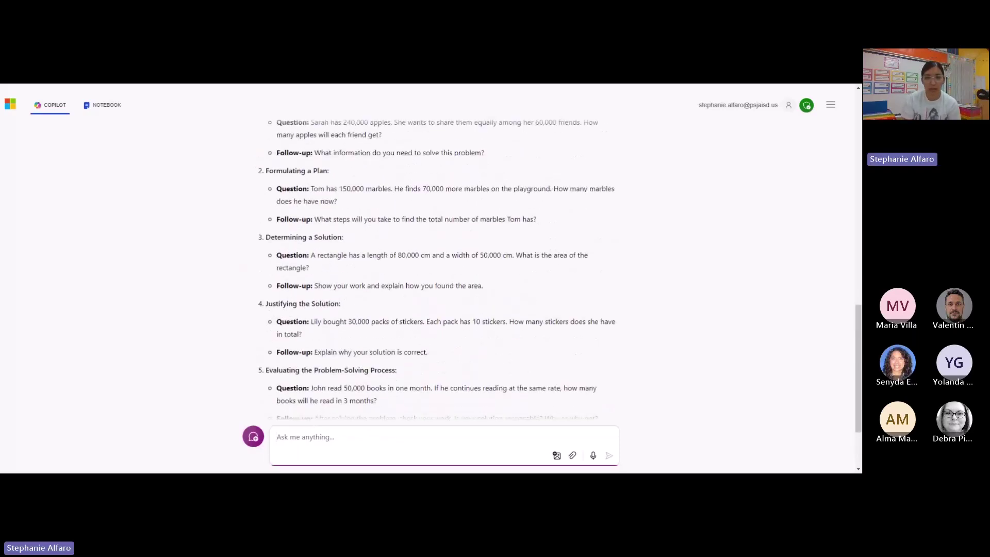
pyautogui.scroll(3, 436, 268)
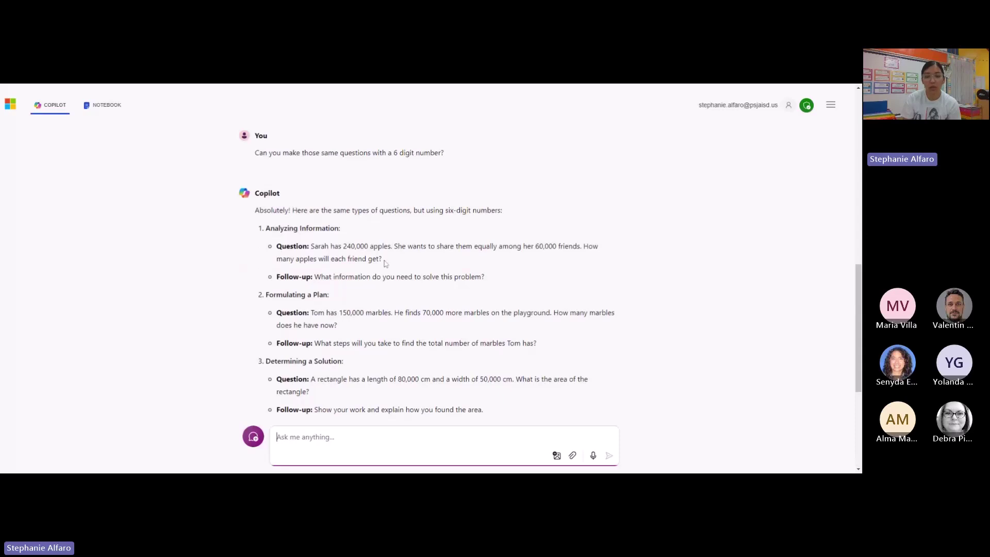
pyautogui.scroll(-2, 386, 264)
pyautogui.scroll(3, 438, 268)
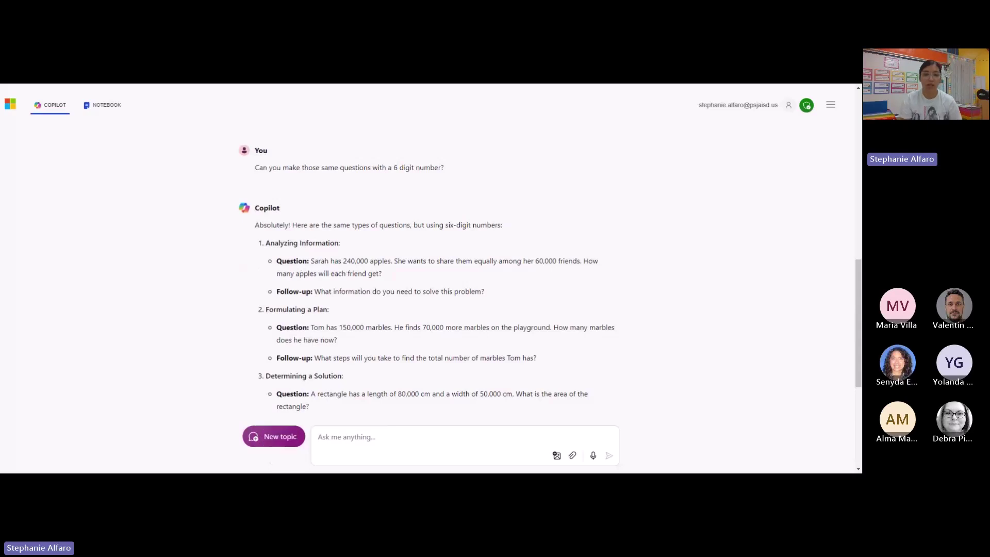
pyautogui.scroll(-4, 376, 382)
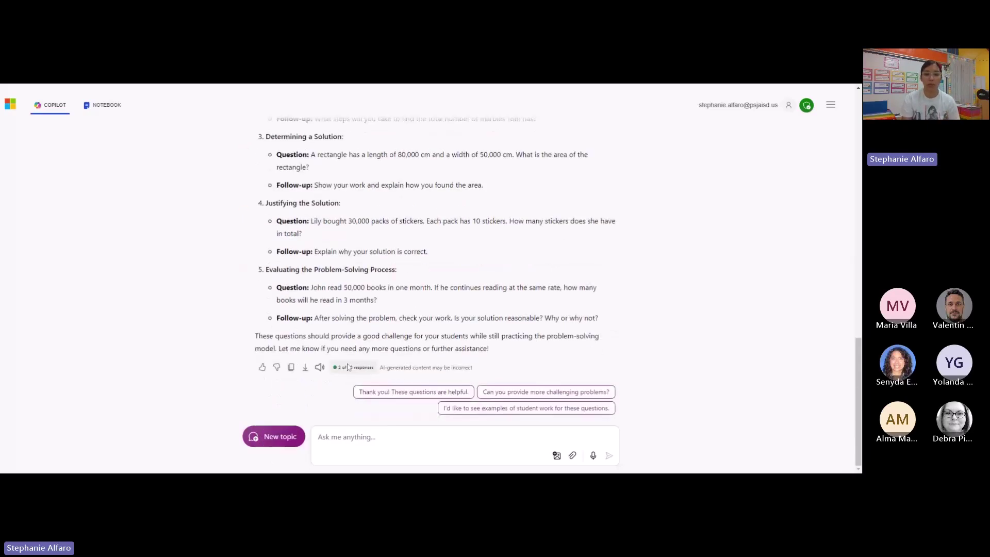
pyautogui.scroll(5, 340, 309)
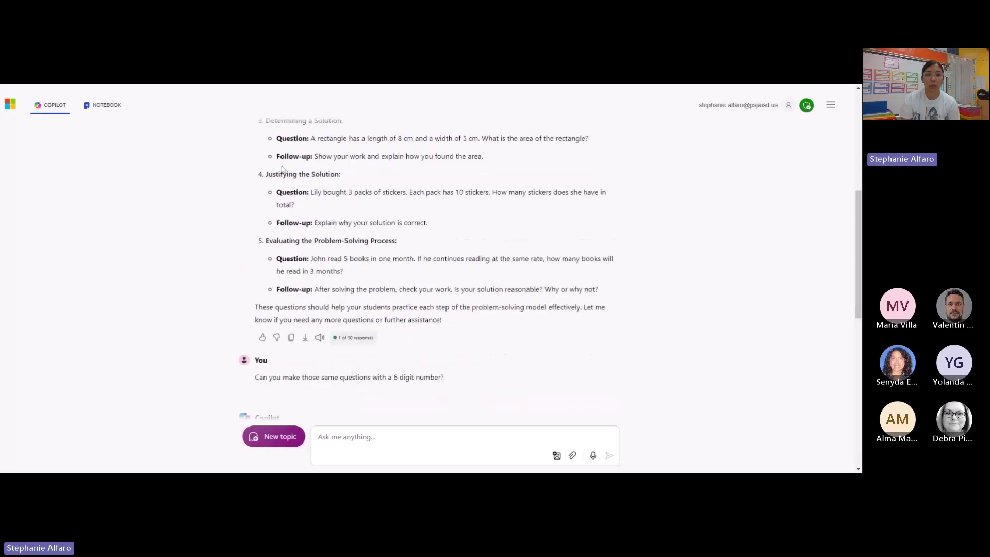
pyautogui.scroll(-10, 356, 216)
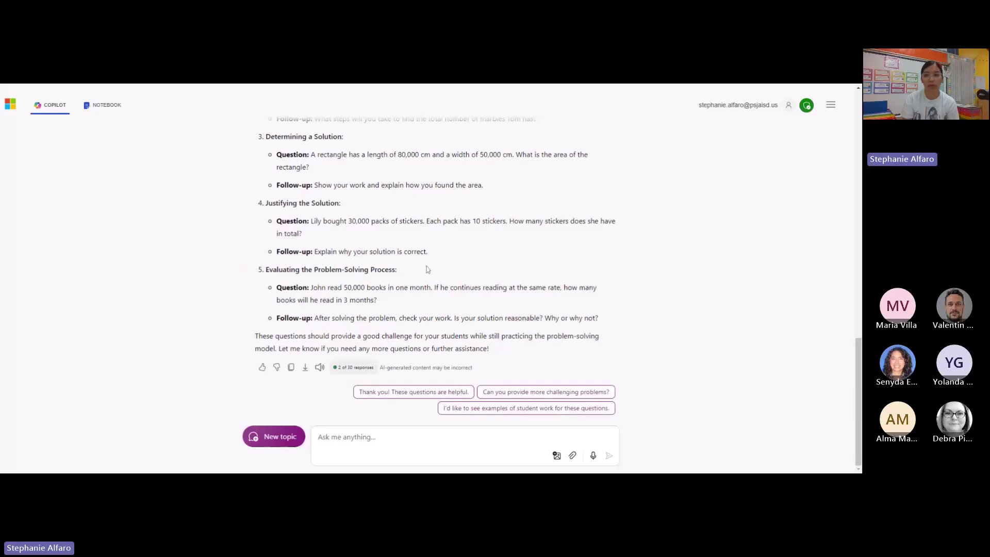
# Scroll to the top of the chat and return to the Google Slides Examples slide
pyautogui.scroll(10, 427, 269)
pyautogui.scroll(5, 427, 269)
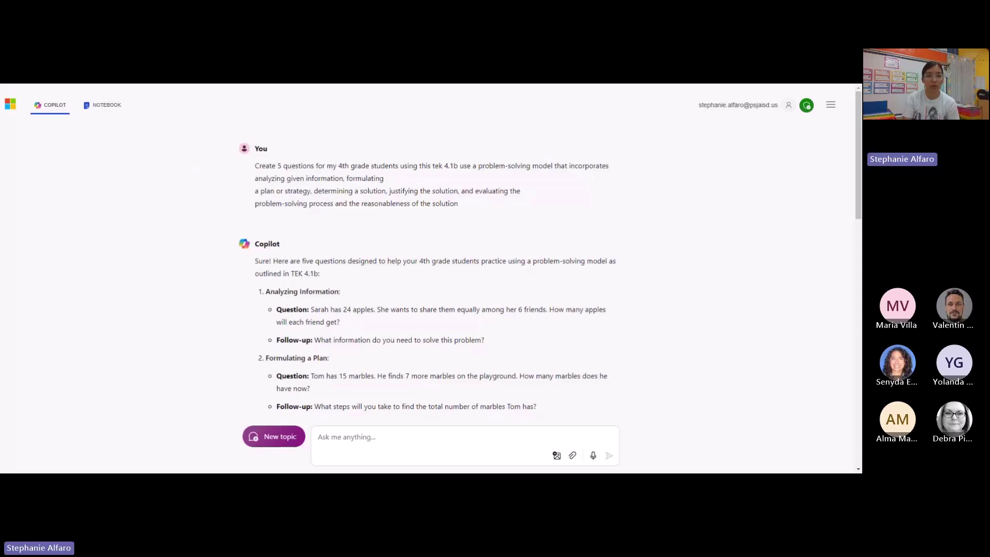
pyautogui.hotkey('alt', 'Tab')
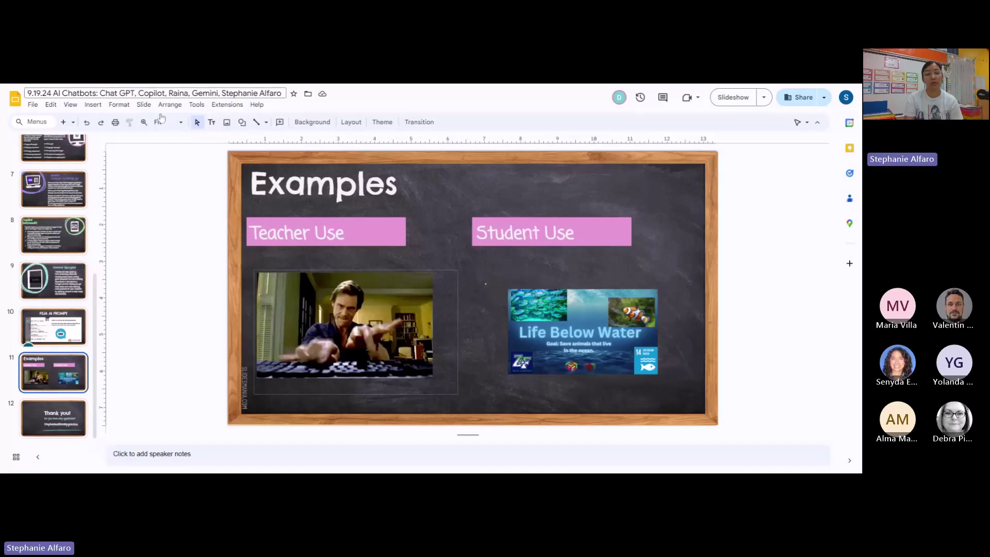
# Highlight the Life Below Water student example image, then switch to Canva's home page
pyautogui.click(566, 333)
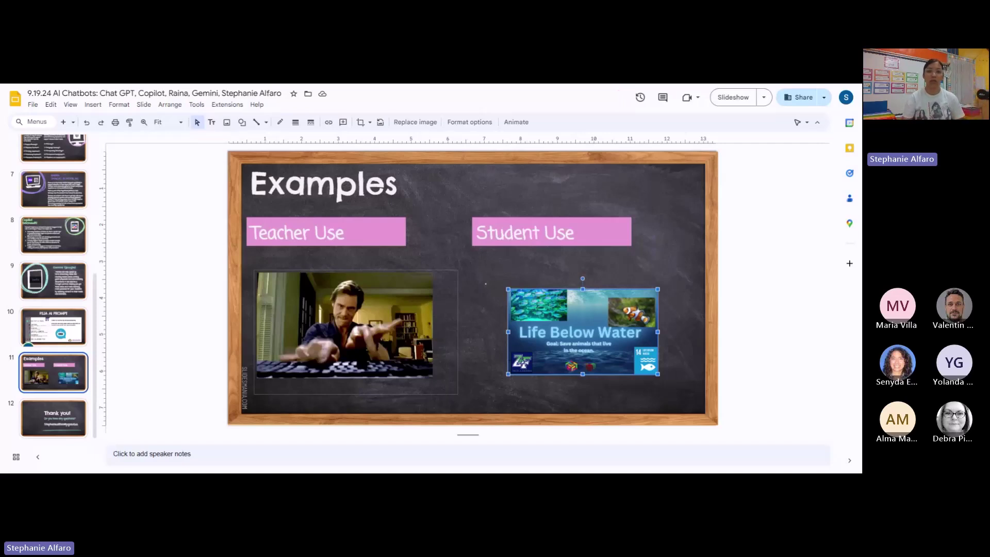
pyautogui.click(471, 330)
pyautogui.click(531, 331)
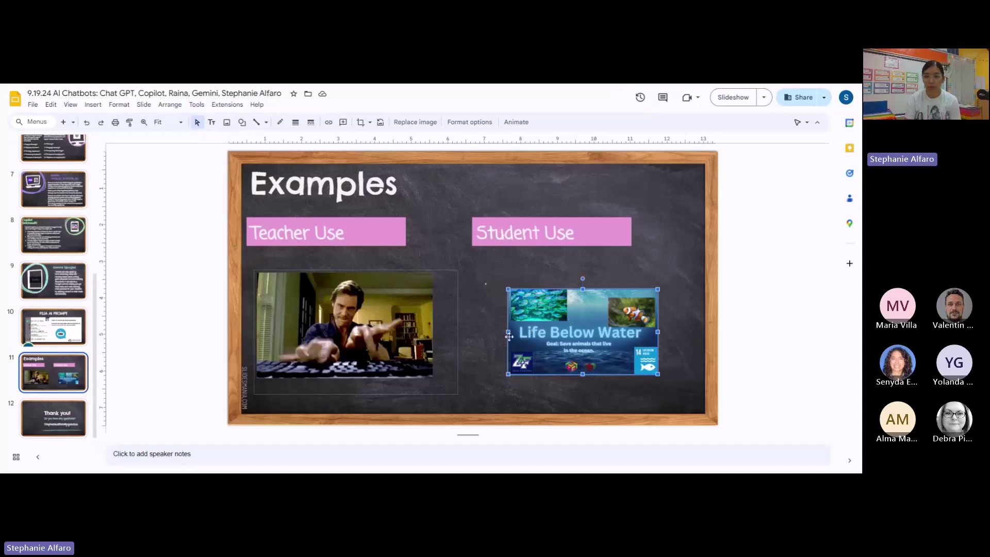
pyautogui.rightClick(566, 290)
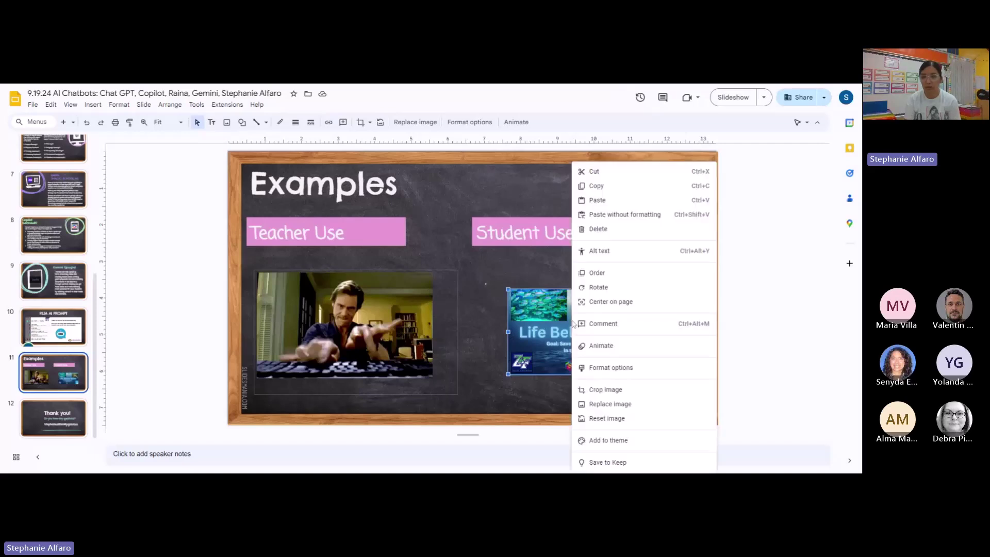
pyautogui.click(537, 256)
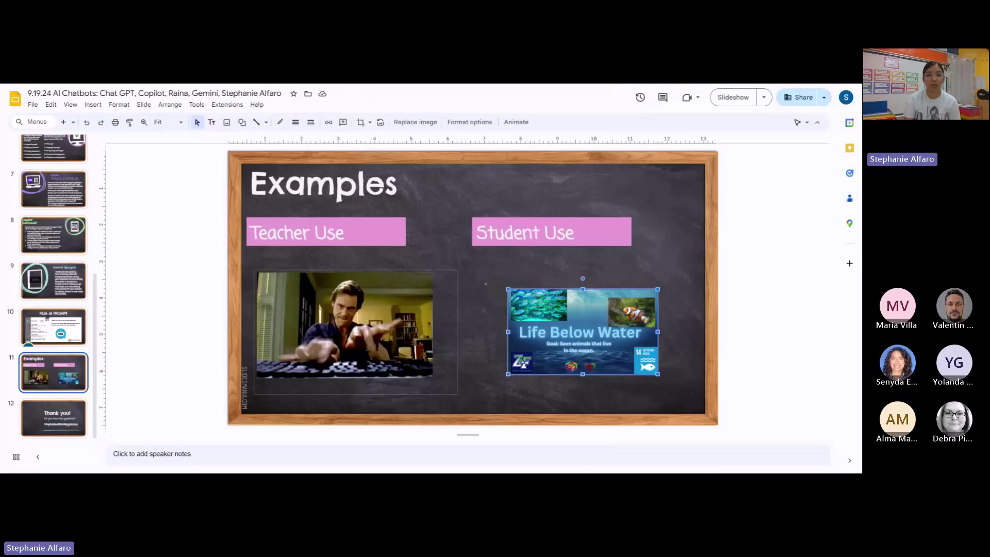
pyautogui.hotkey('ctrl', 'Tab')
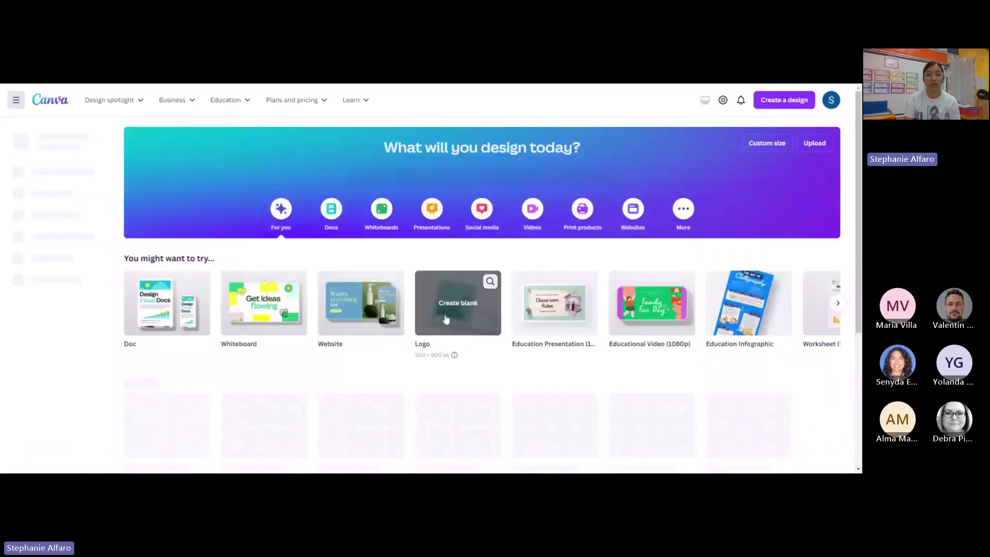
# Scroll the Canva home page down to Recent designs to reach the Zero hunger presentation
pyautogui.scroll(-4, 186, 248)
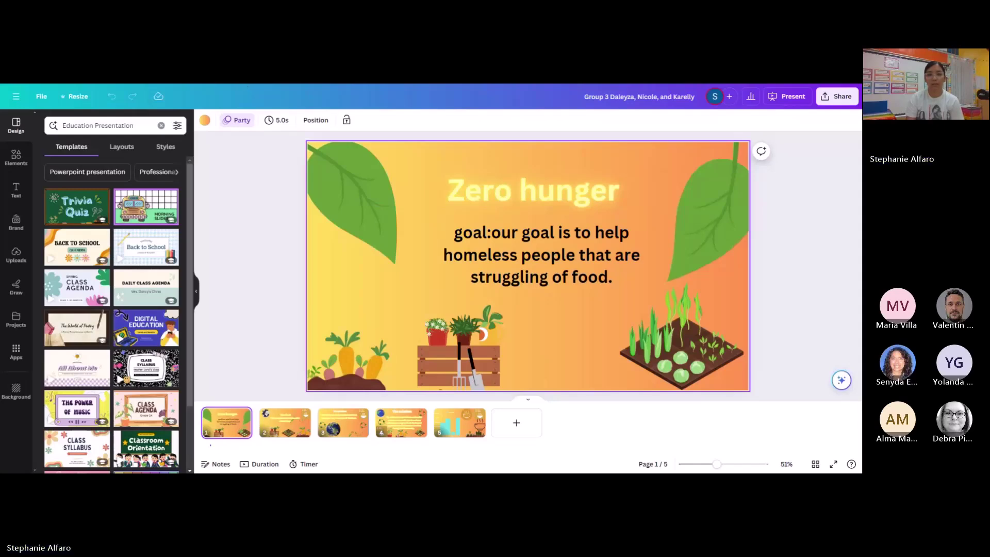
# Switch to MagicSchool and bring up the MagicStudent tools catalogue to find Research Assistant
pyautogui.hotkey('ctrl', 'Tab')
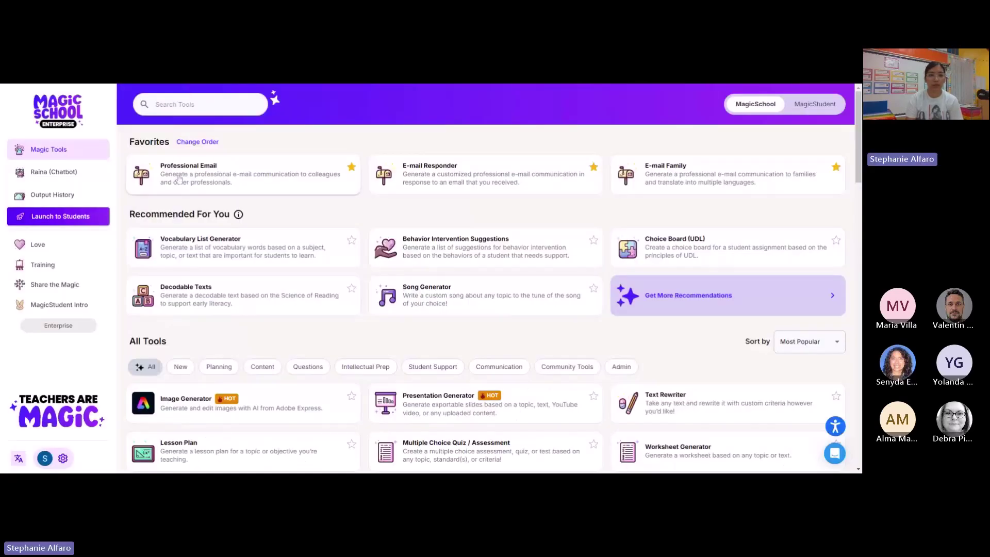
pyautogui.scroll(-2, 72, 222)
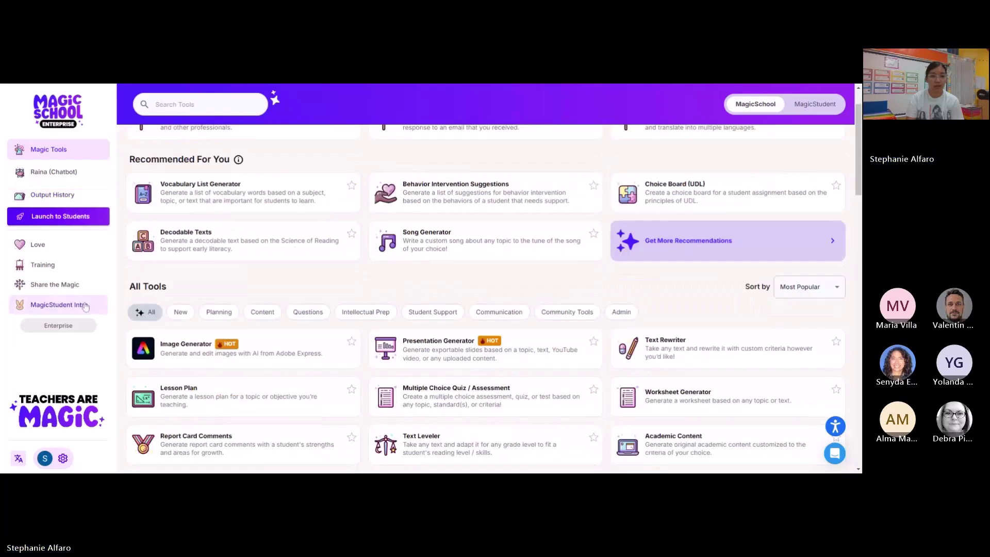
pyautogui.scroll(-4, 73, 292)
pyautogui.scroll(6, 73, 292)
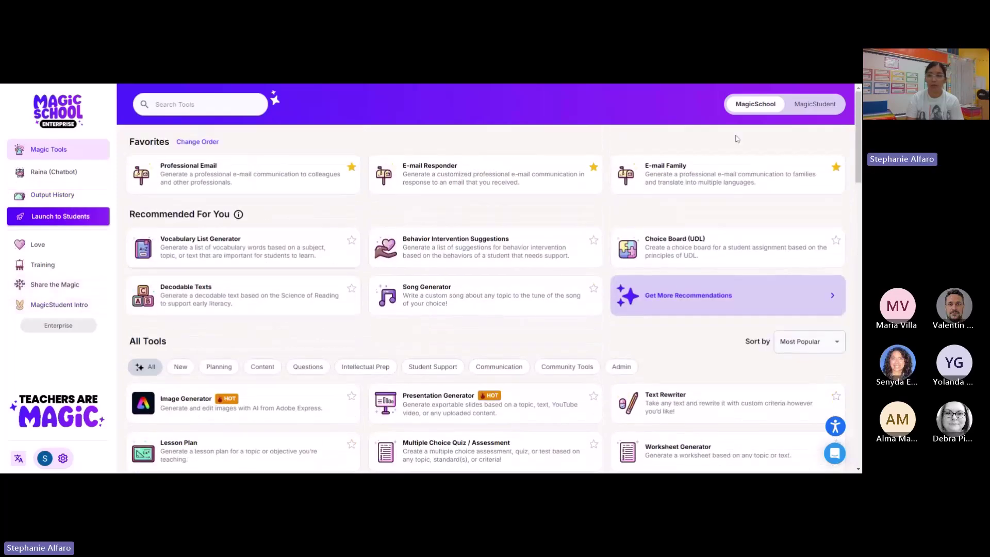
pyautogui.click(815, 104)
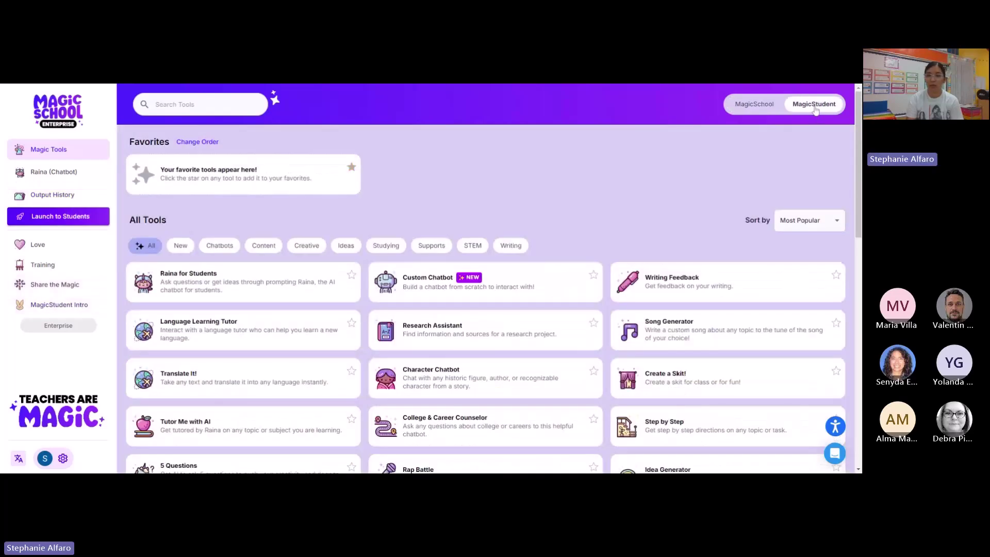
pyautogui.click(753, 104)
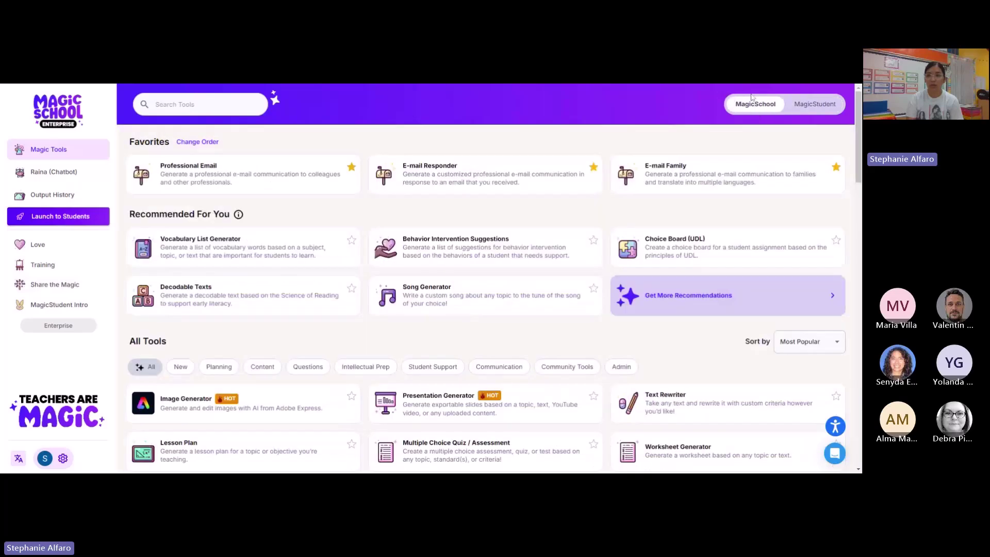
pyautogui.click(807, 106)
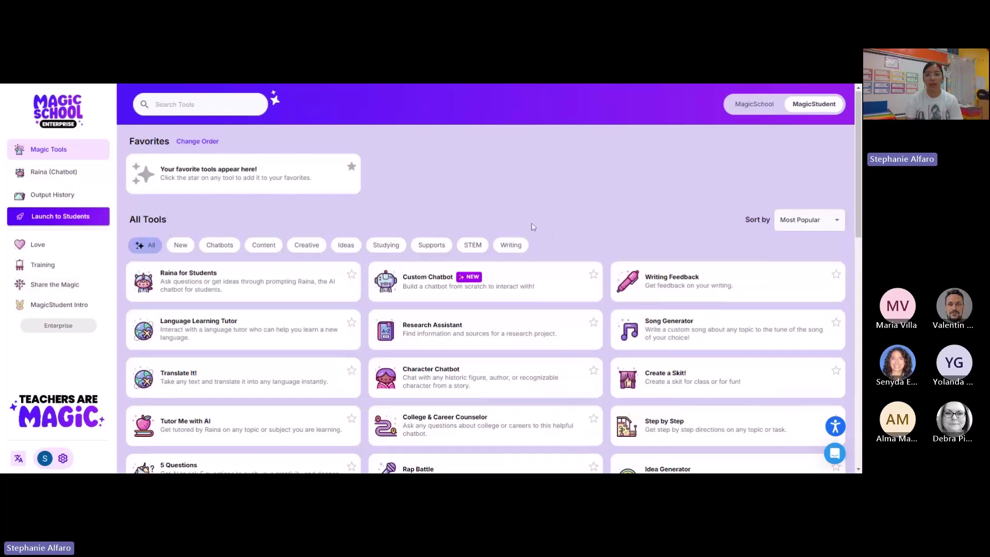
pyautogui.scroll(-1, 238, 245)
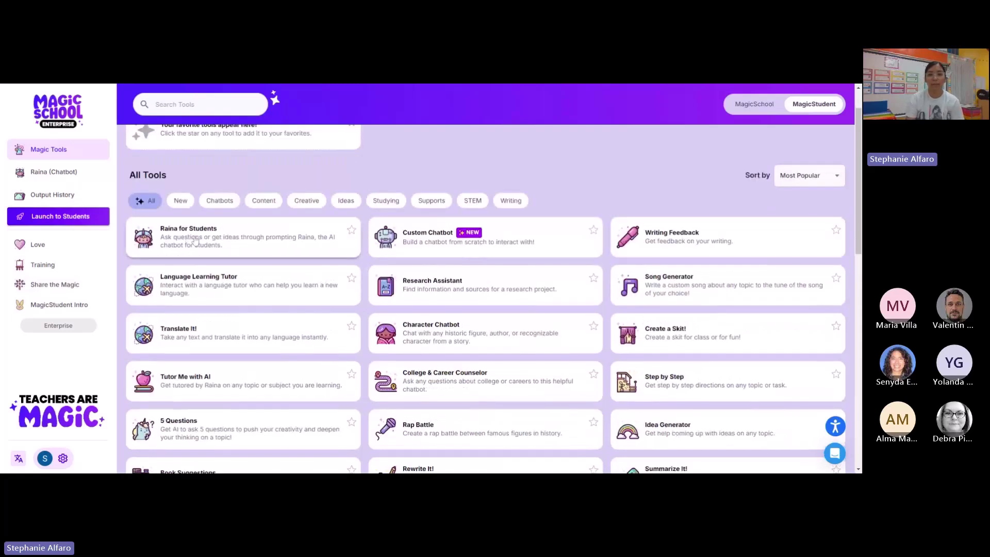
# Open Research Assistant at 4th grade with 'Help me come up with a solution for hunger in my community'
pyautogui.click(434, 295)
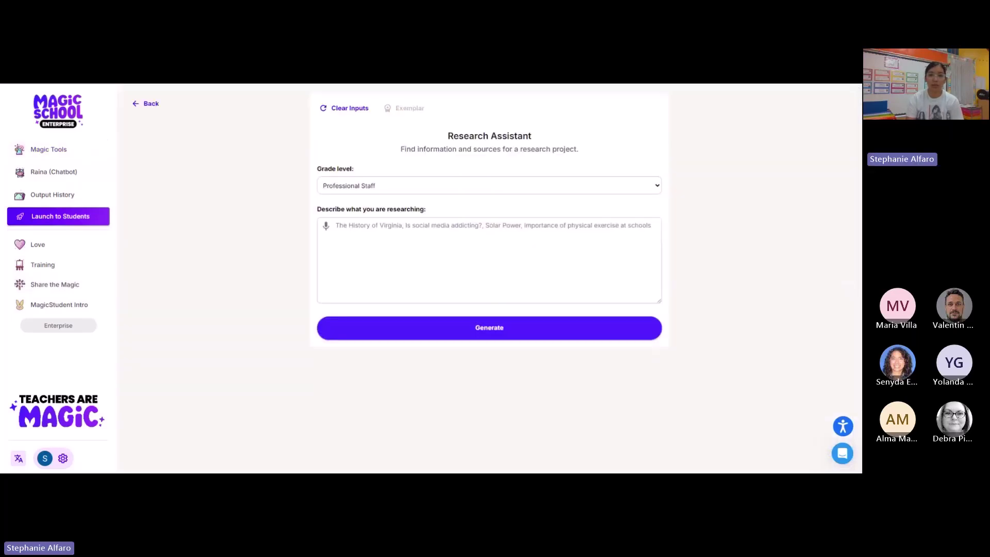
pyautogui.click(404, 189)
pyautogui.click(361, 253)
pyautogui.click(335, 226)
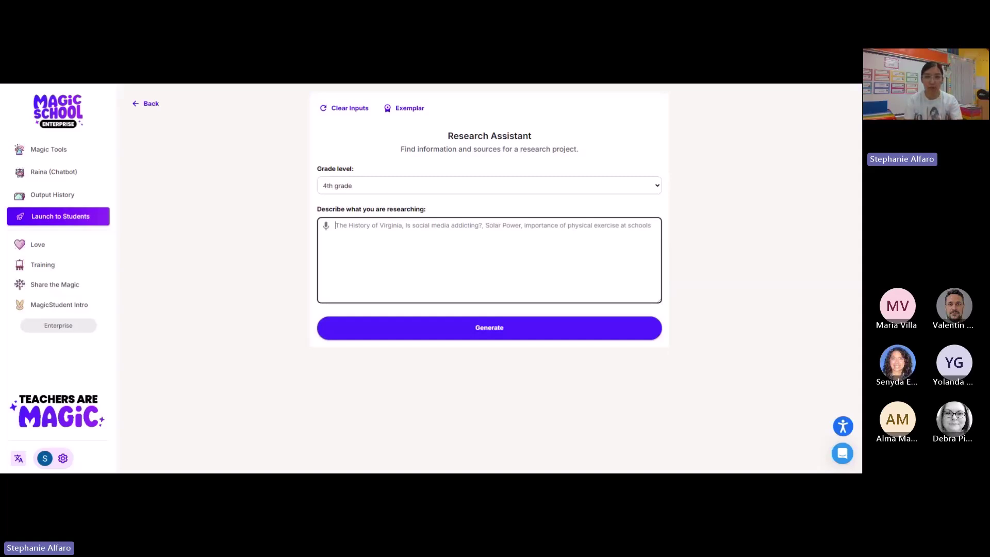
pyautogui.write('Help me come up with a solution for')
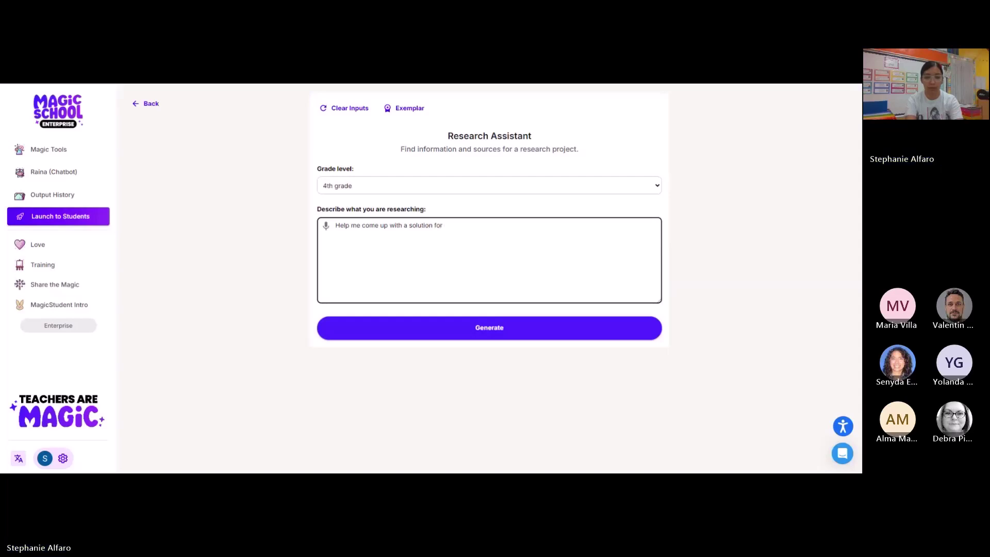
pyautogui.write(' hunger in my community')
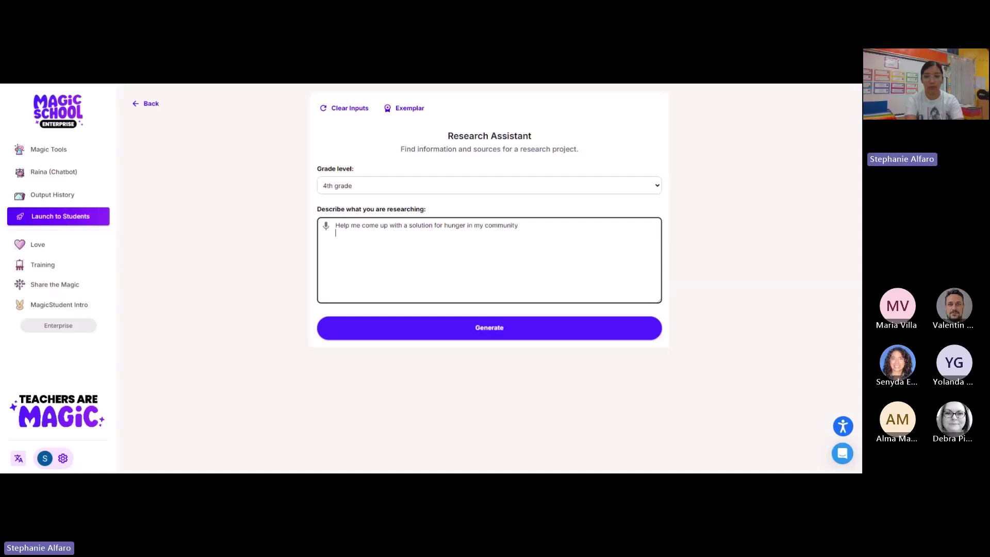
pyautogui.press('Return')
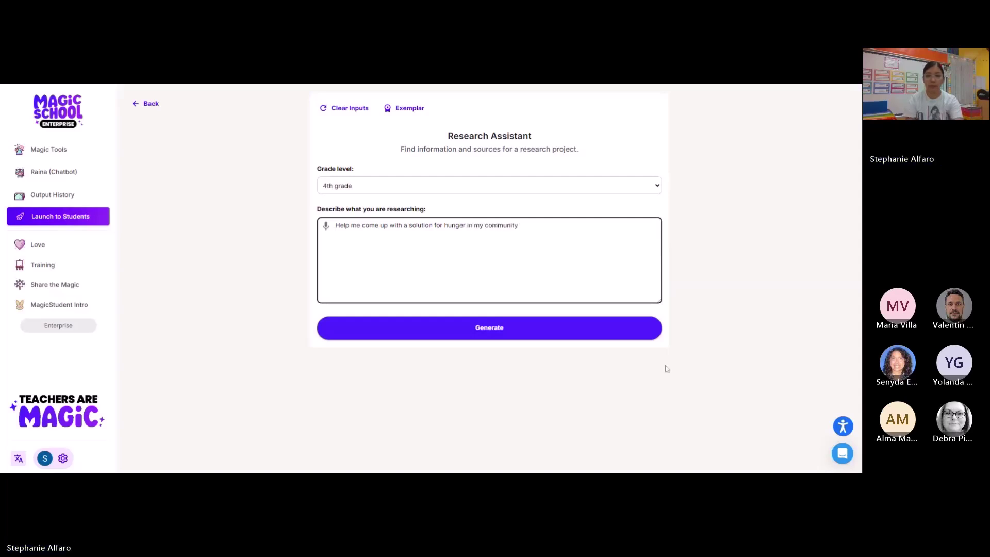
# Generate the hunger research response, read through it, and highlight the Community Gardens heading
pyautogui.click(588, 327)
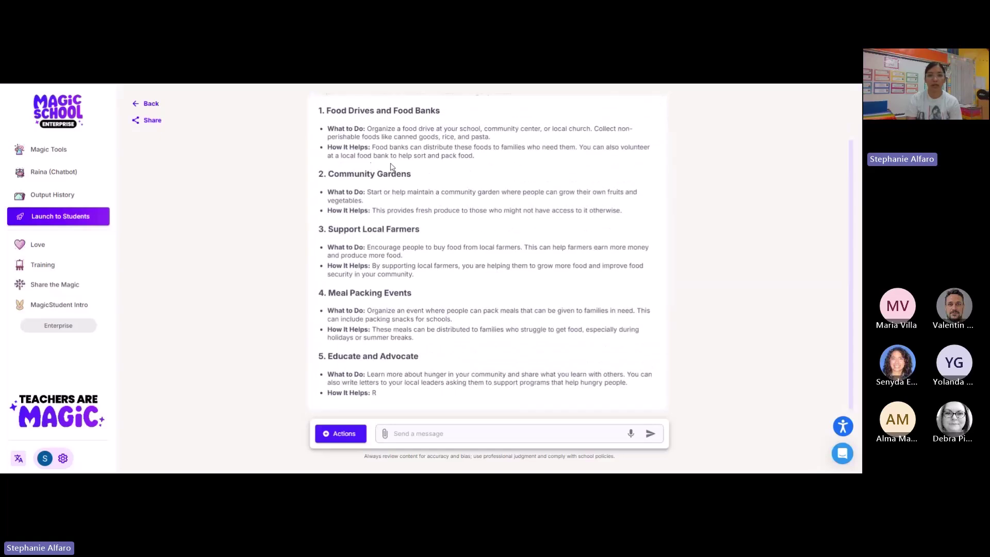
pyautogui.scroll(2, 390, 166)
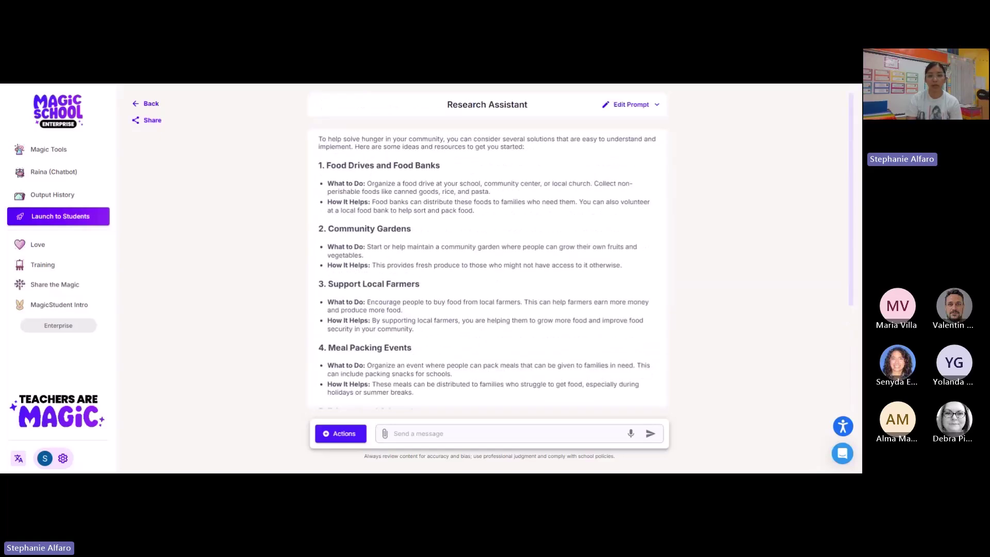
pyautogui.scroll(-1, 487, 250)
pyautogui.scroll(-1, 487, 250)
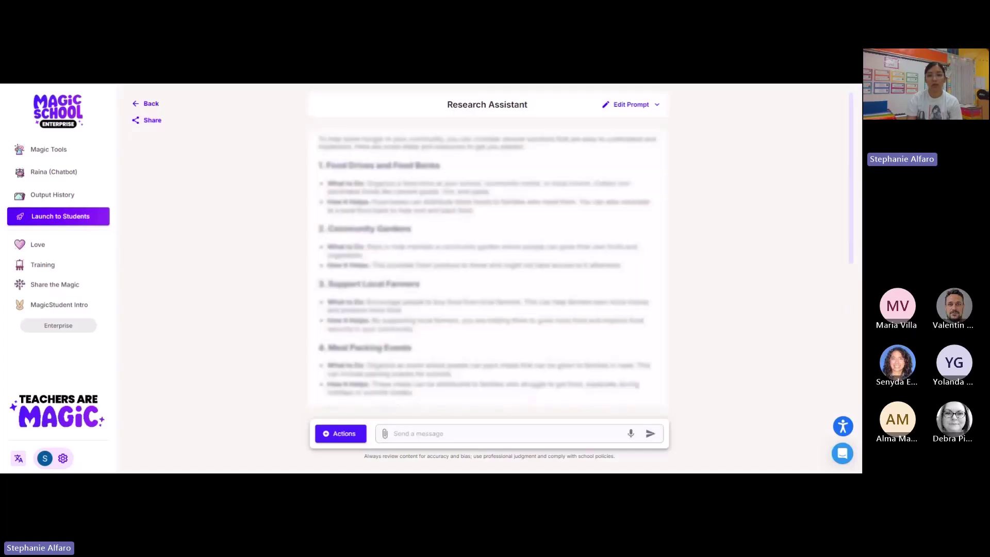
pyautogui.scroll(-10, 435, 264)
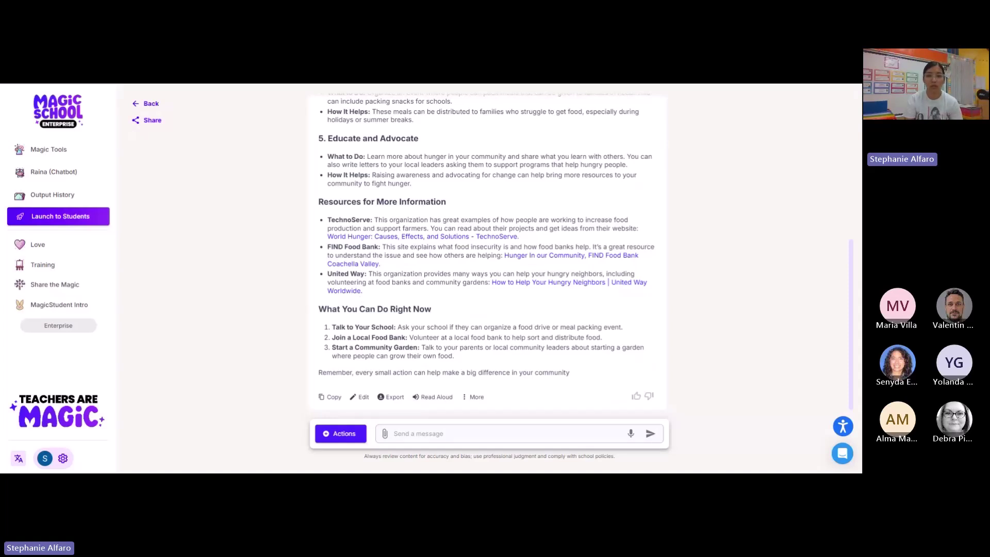
pyautogui.scroll(10, 376, 162)
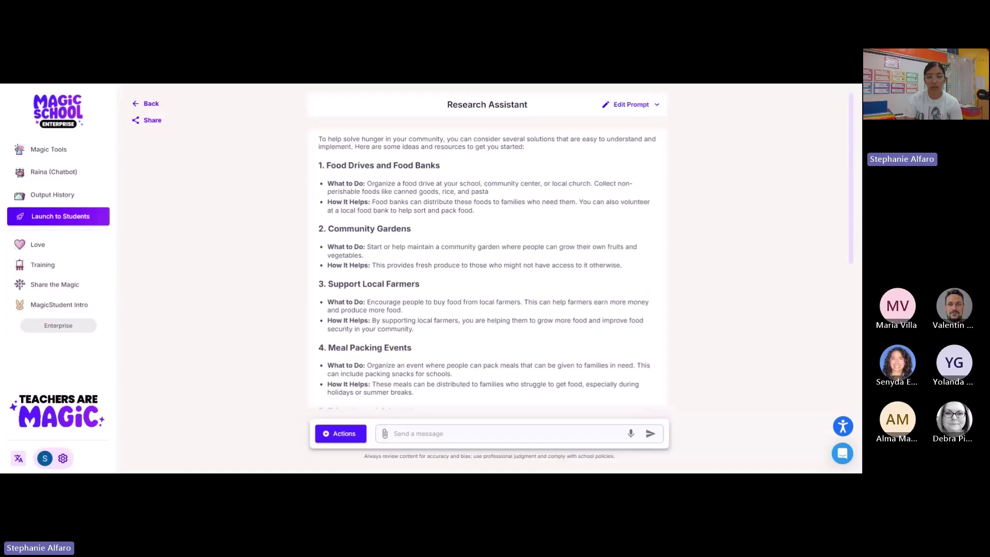
pyautogui.moveTo(415, 232); pyautogui.dragTo(328, 229)
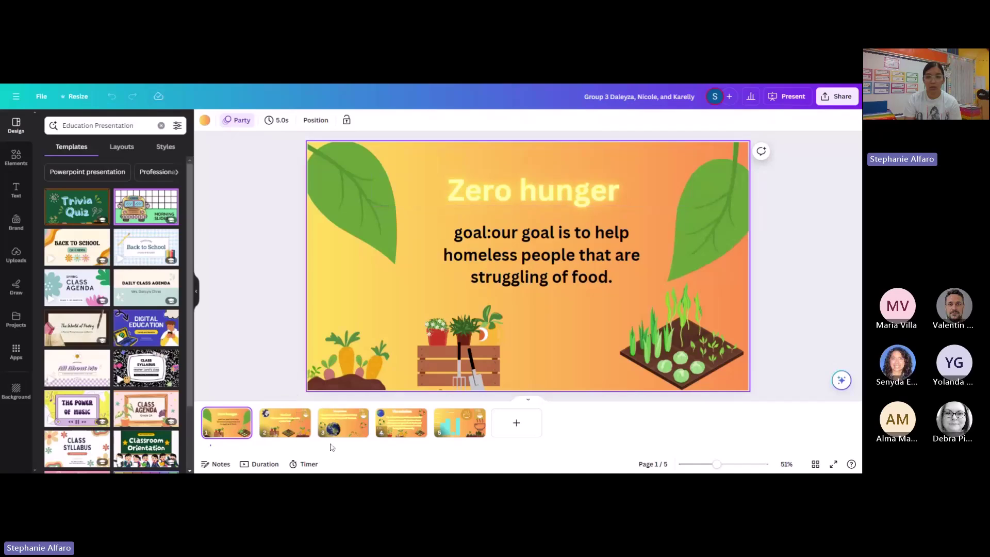
# Page through slides 2–4 of the Zero hunger deck, back to page 1, hiding the templates panel
pyautogui.click(278, 428)
pyautogui.click(340, 427)
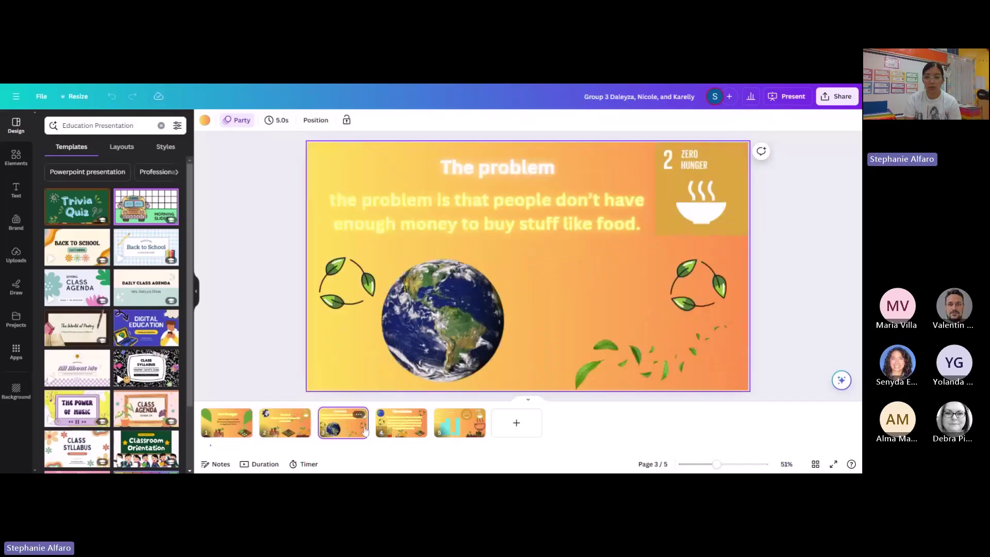
pyautogui.click(405, 433)
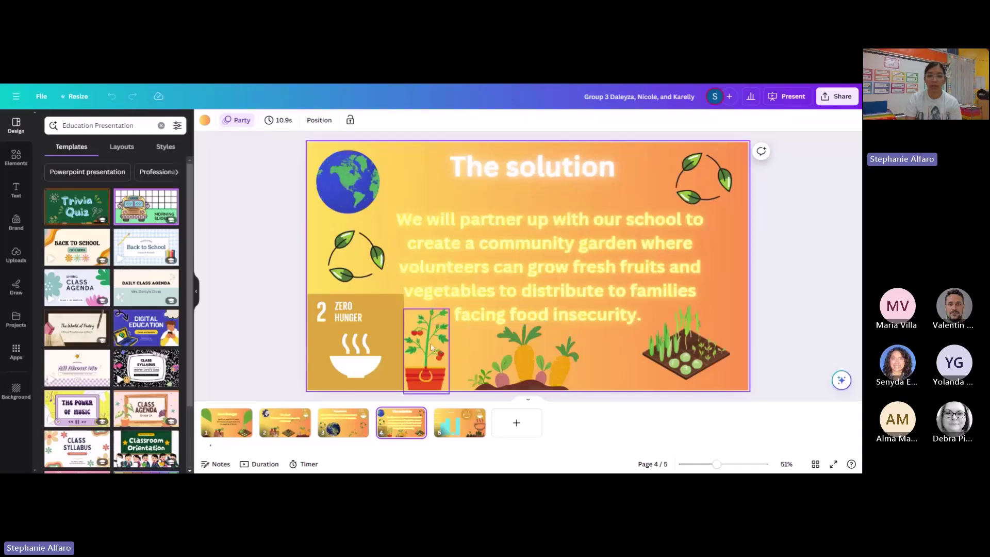
pyautogui.click(349, 431)
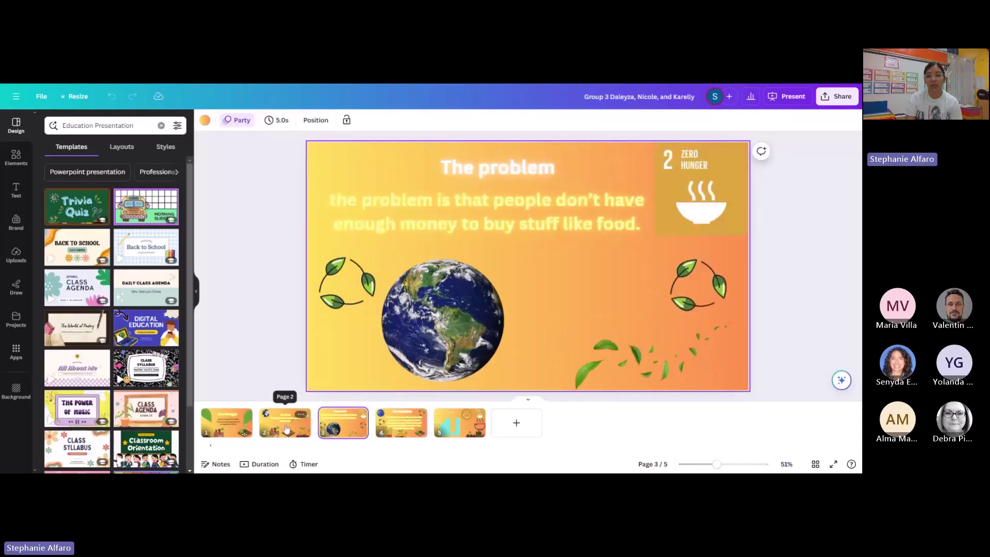
pyautogui.click(287, 427)
pyautogui.click(234, 425)
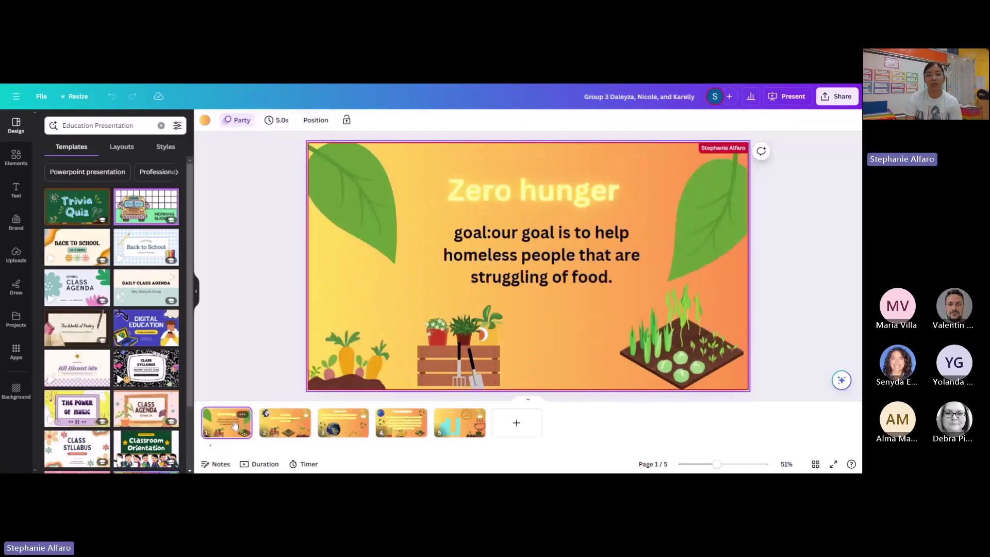
pyautogui.click(196, 291)
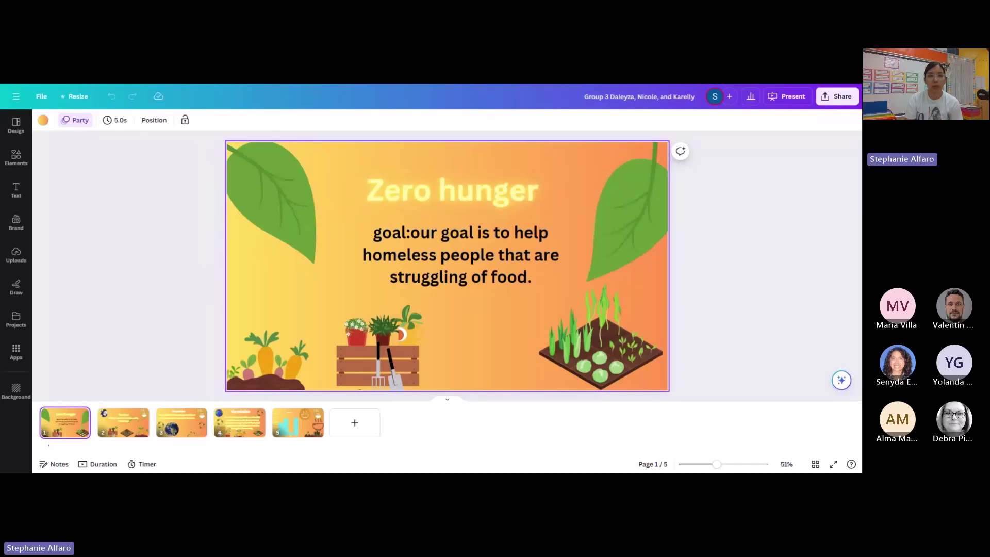
# Return to the AI chatbots training deck and select slide 12, Thank you!
pyautogui.hotkey('alt', 'Tab')
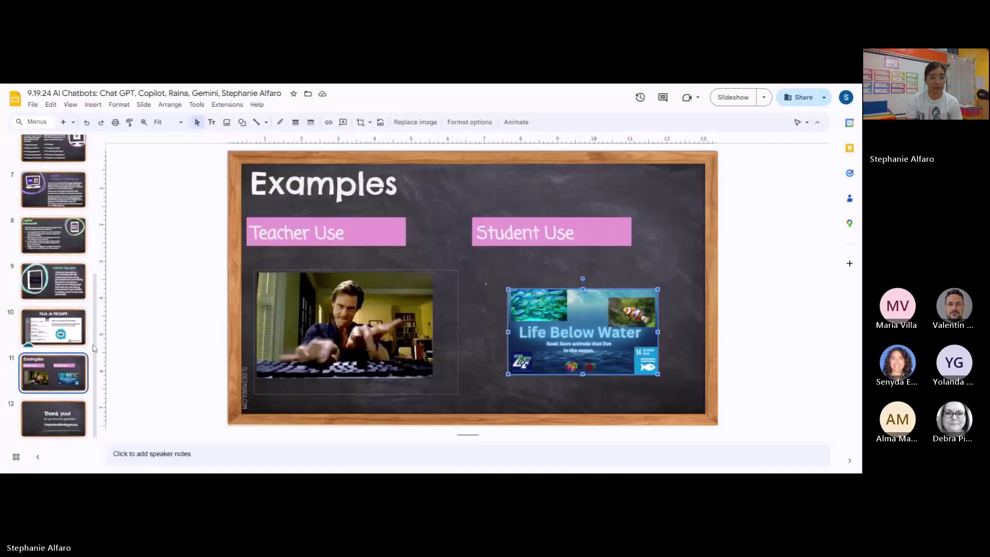
pyautogui.scroll(5, 70, 340)
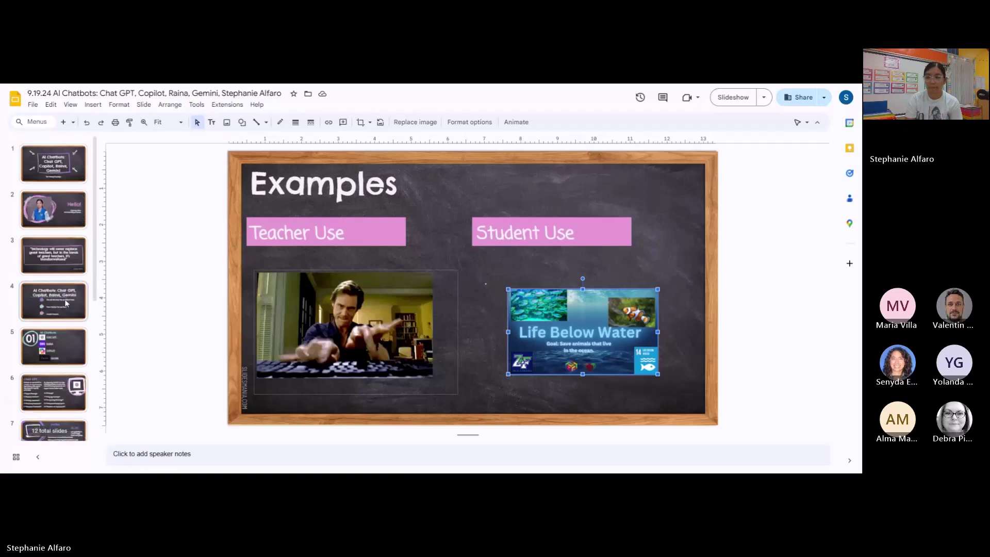
pyautogui.scroll(-5, 72, 304)
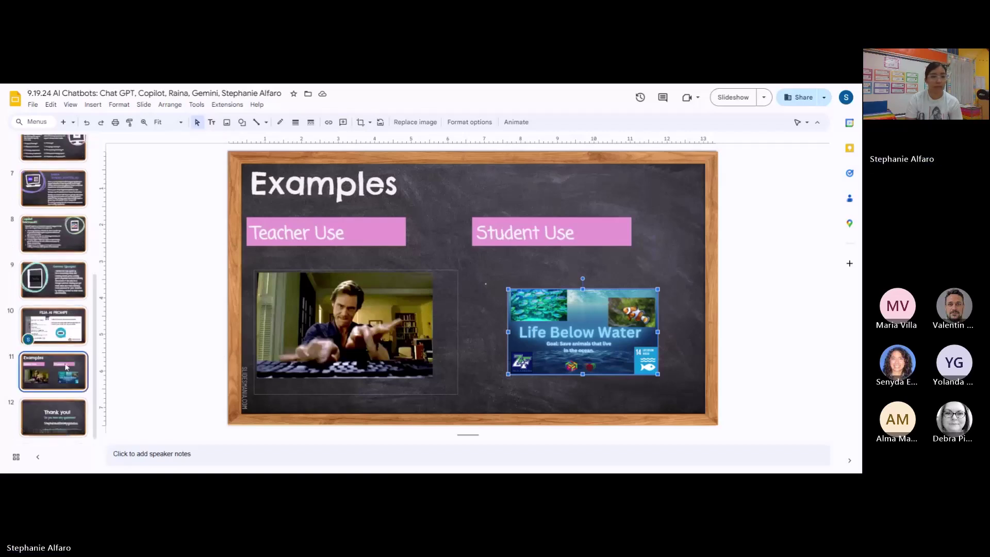
pyautogui.click(73, 380)
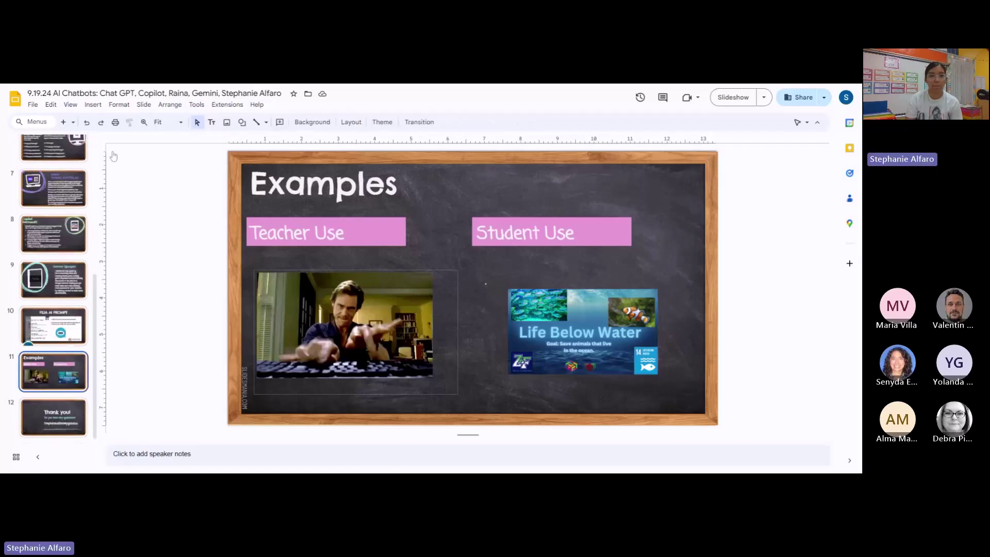
pyautogui.scroll(2, 31, 289)
pyautogui.scroll(-2, 18, 285)
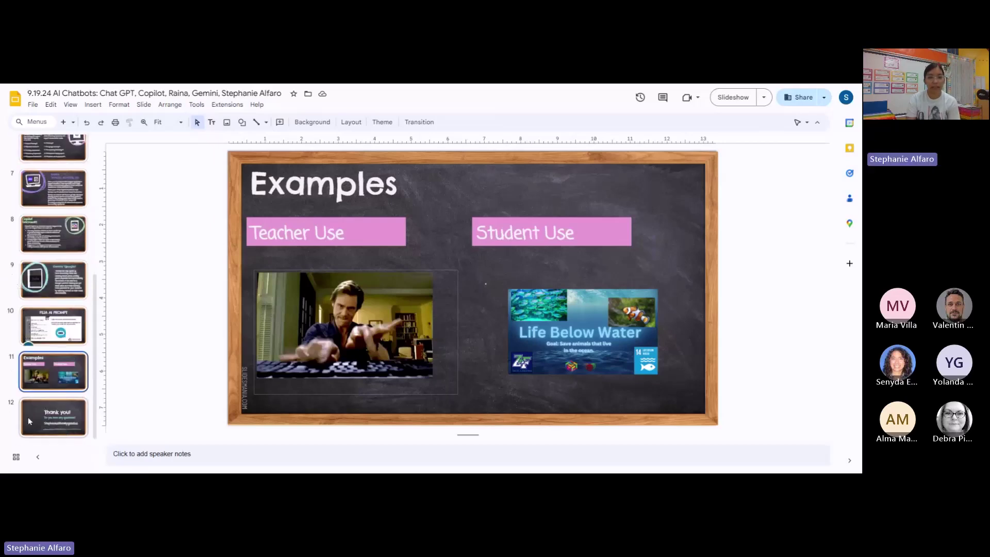
pyautogui.click(51, 417)
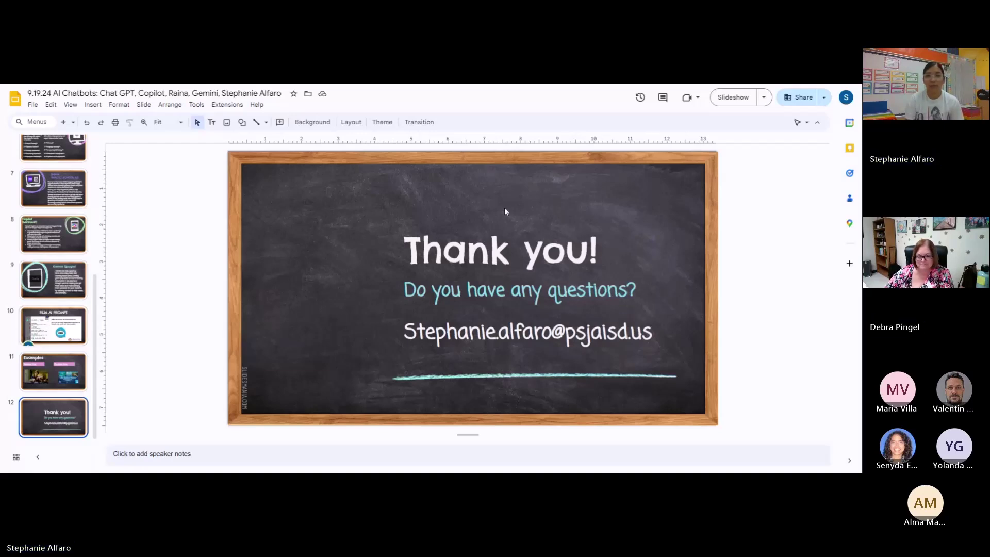
# Start the slideshow from the Thank you! slide
pyautogui.click(746, 101)
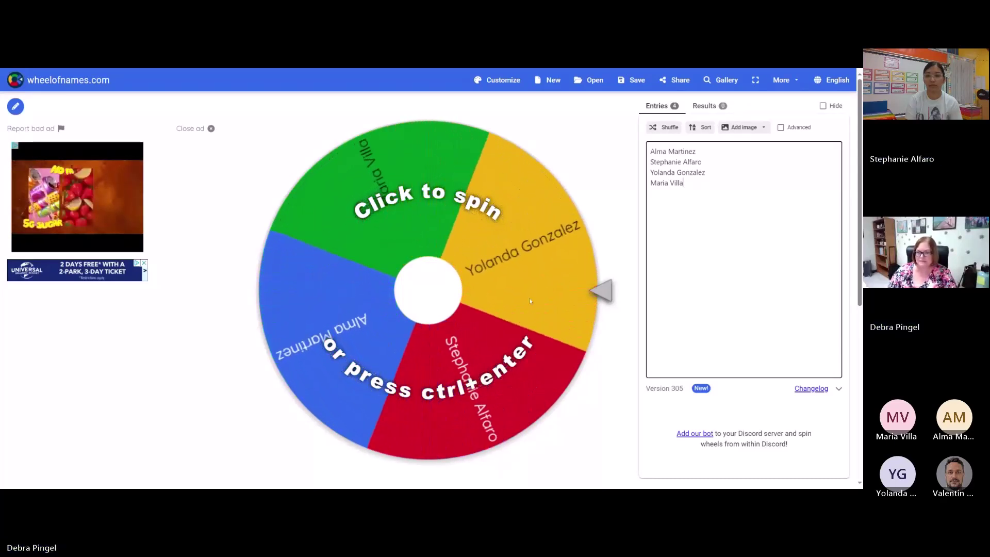
# Shuffle the four names three times, spin the wheel, and remove the winning name
pyautogui.click(661, 128)
pyautogui.click(661, 127)
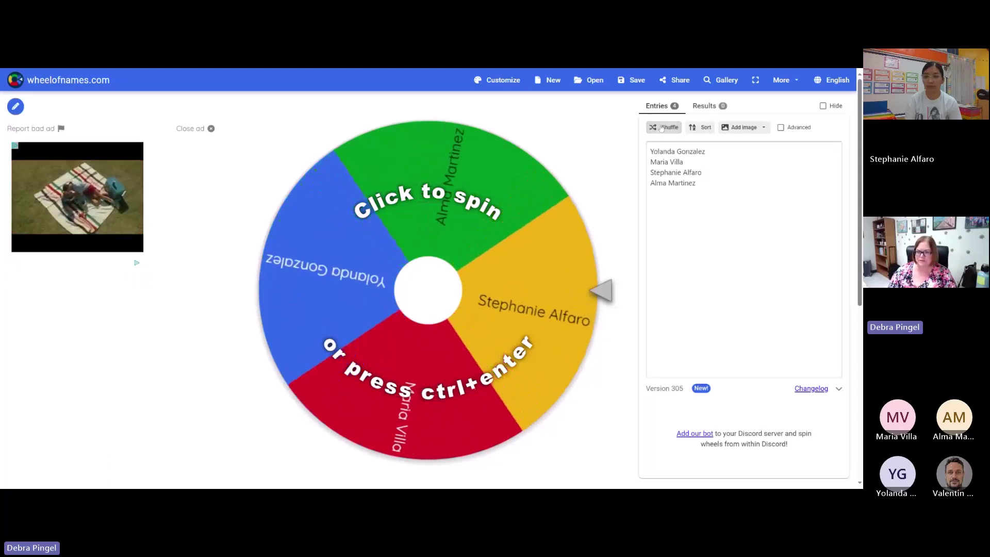
pyautogui.click(661, 128)
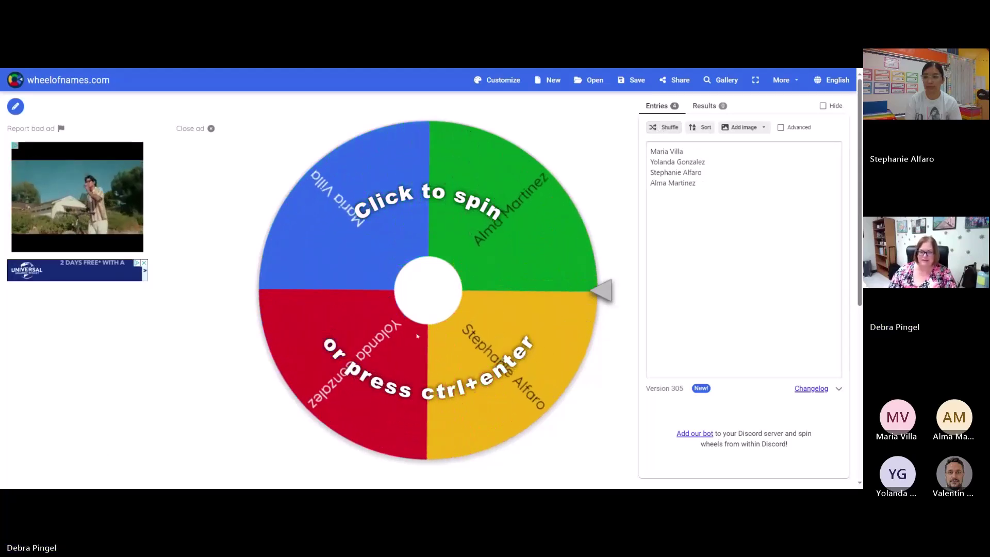
pyautogui.click(430, 298)
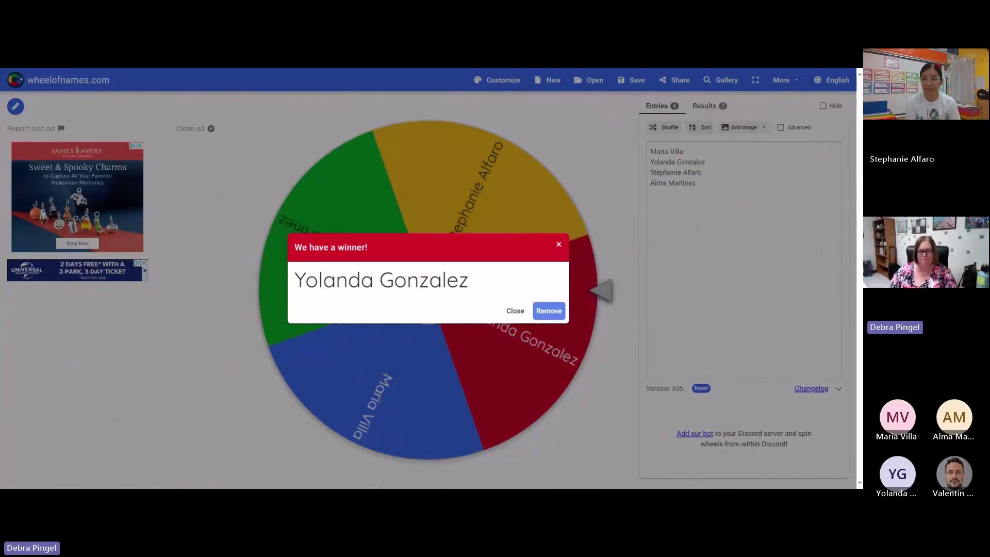
pyautogui.click(550, 311)
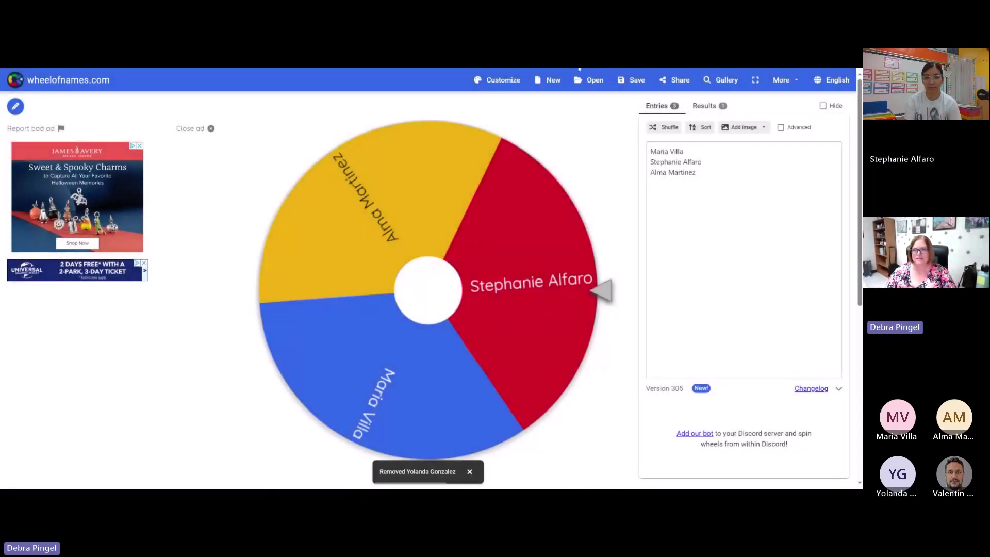